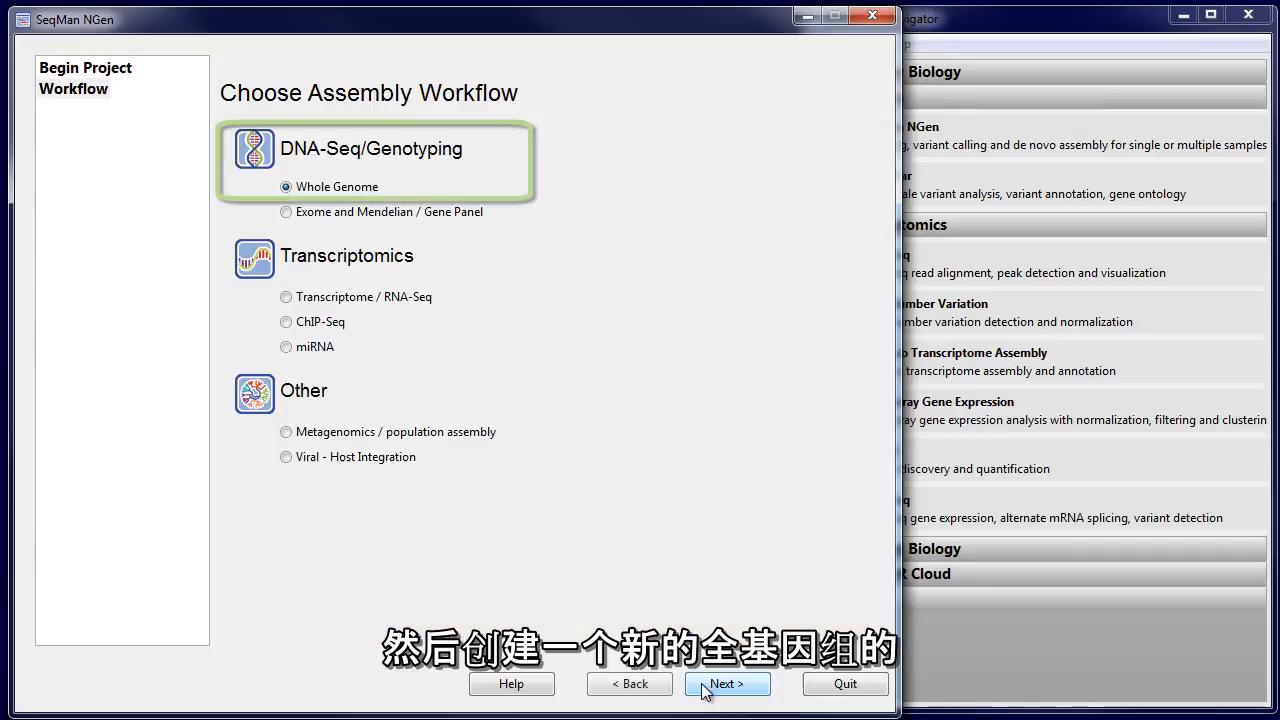
Step: Set up a whole-genome templated assembly with normal workflows and add Heidelburg_strain.gbk as its reference template
click(703, 688)
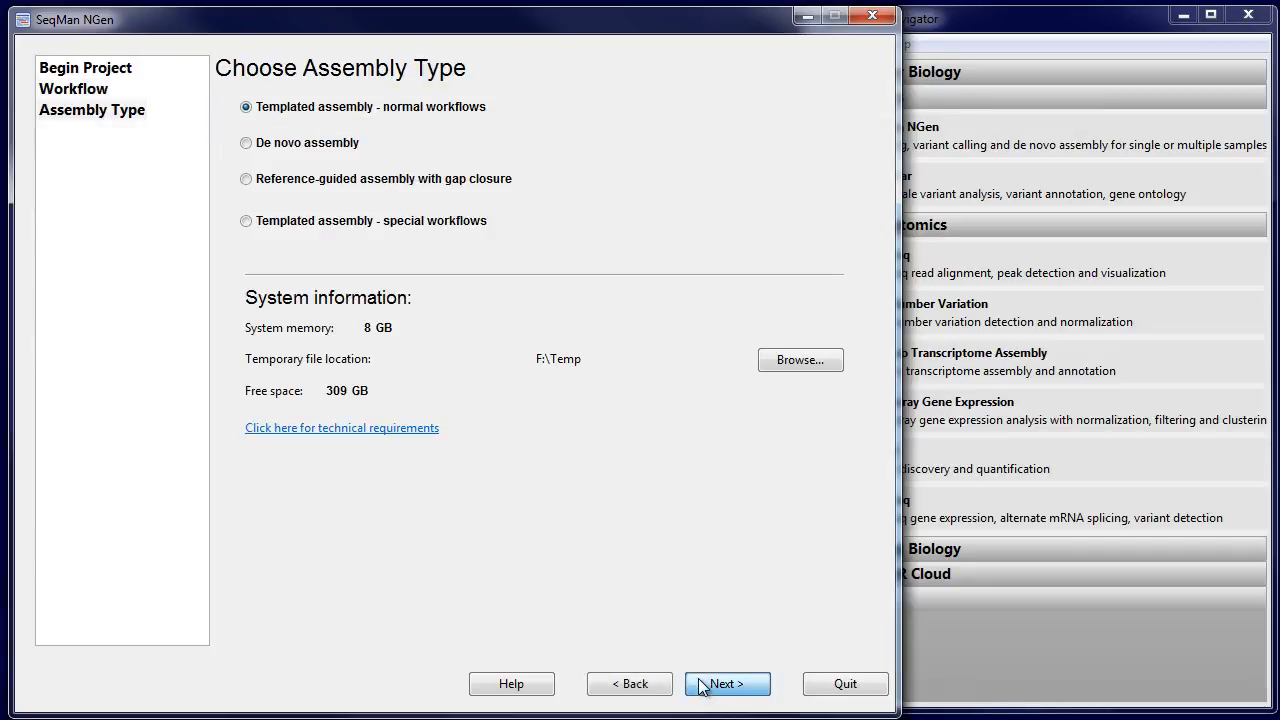
click(703, 686)
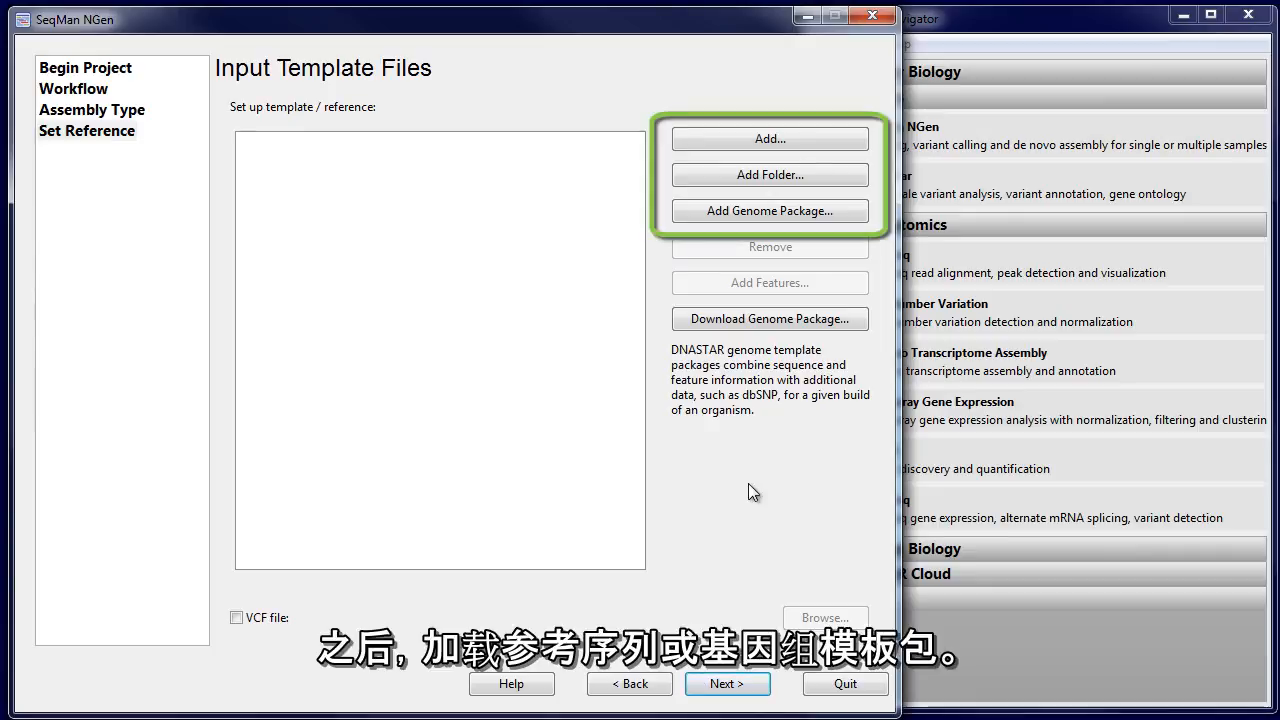
click(781, 141)
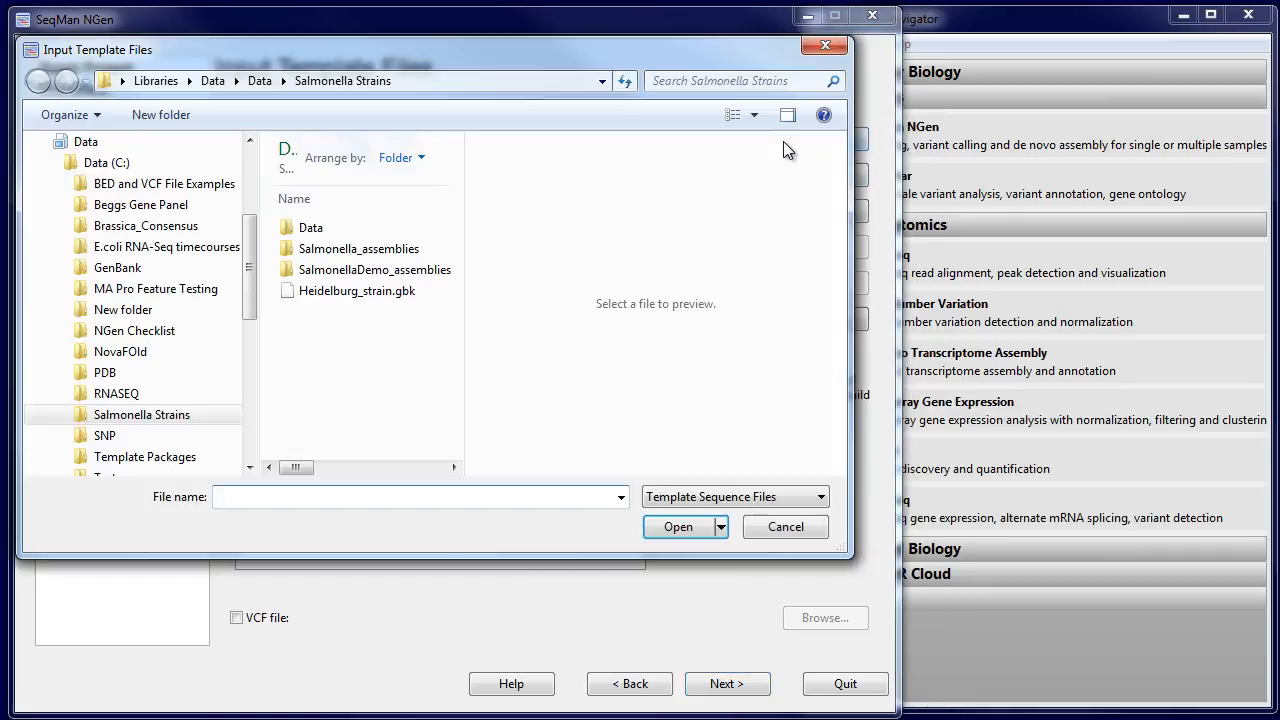
click(396, 293)
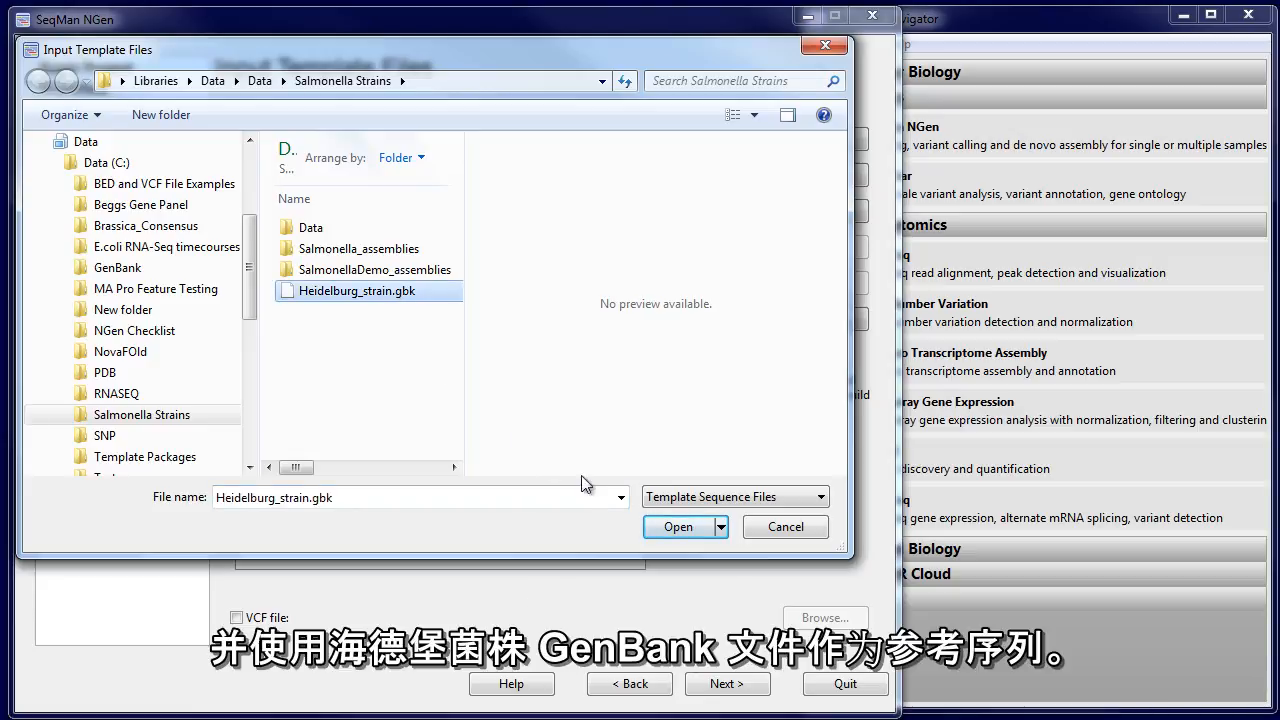
click(665, 527)
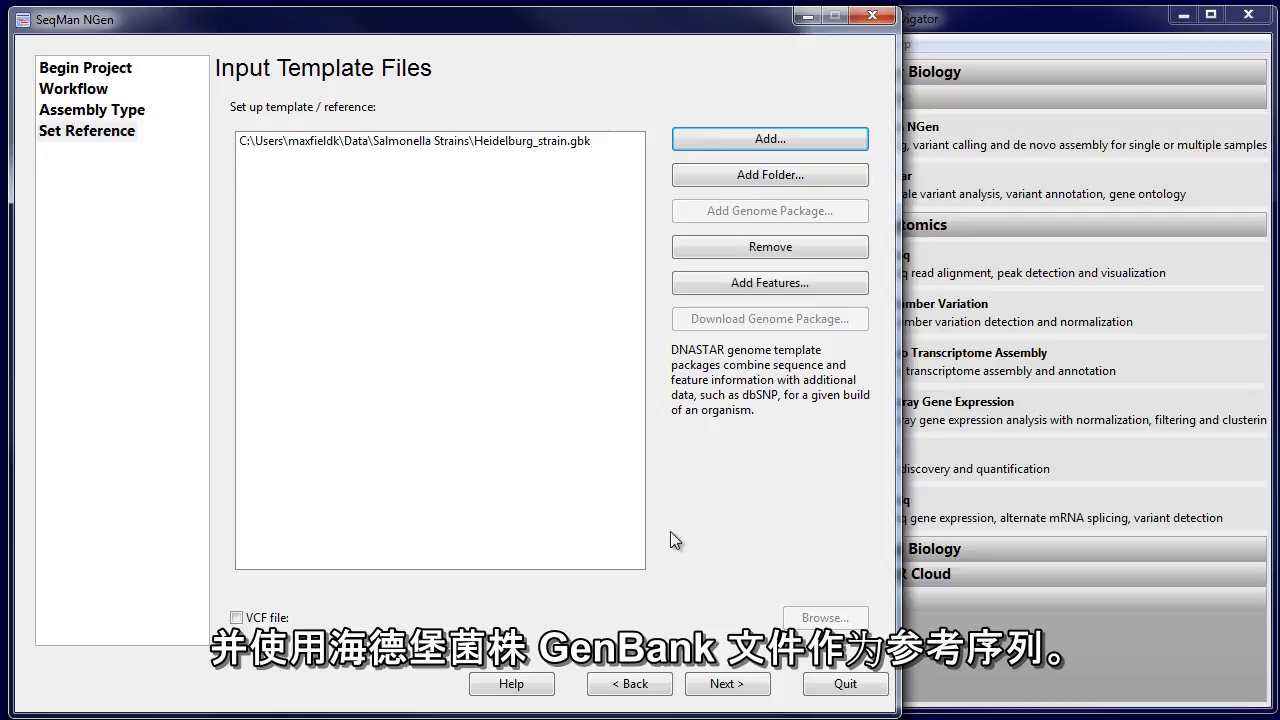
Step: Attach the VCF file Salmonella_18_2.vcf to the reference and continue to the sequence input page
click(258, 620)
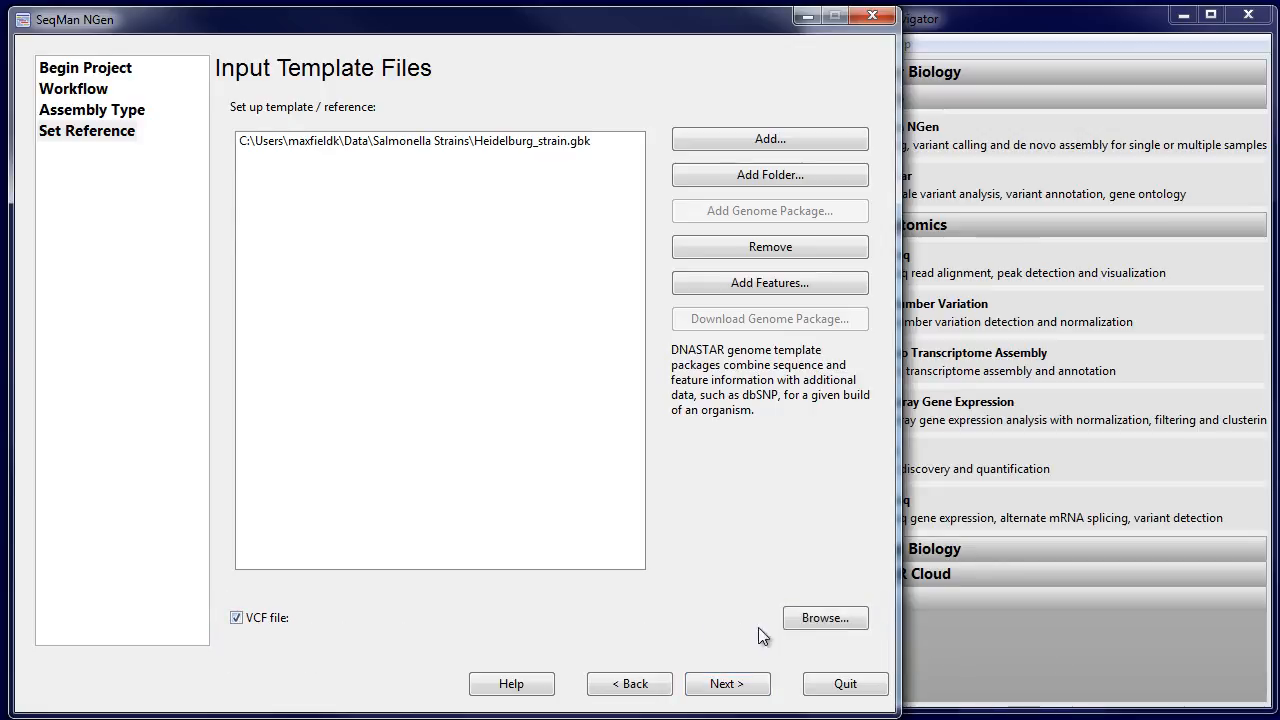
click(825, 620)
click(490, 216)
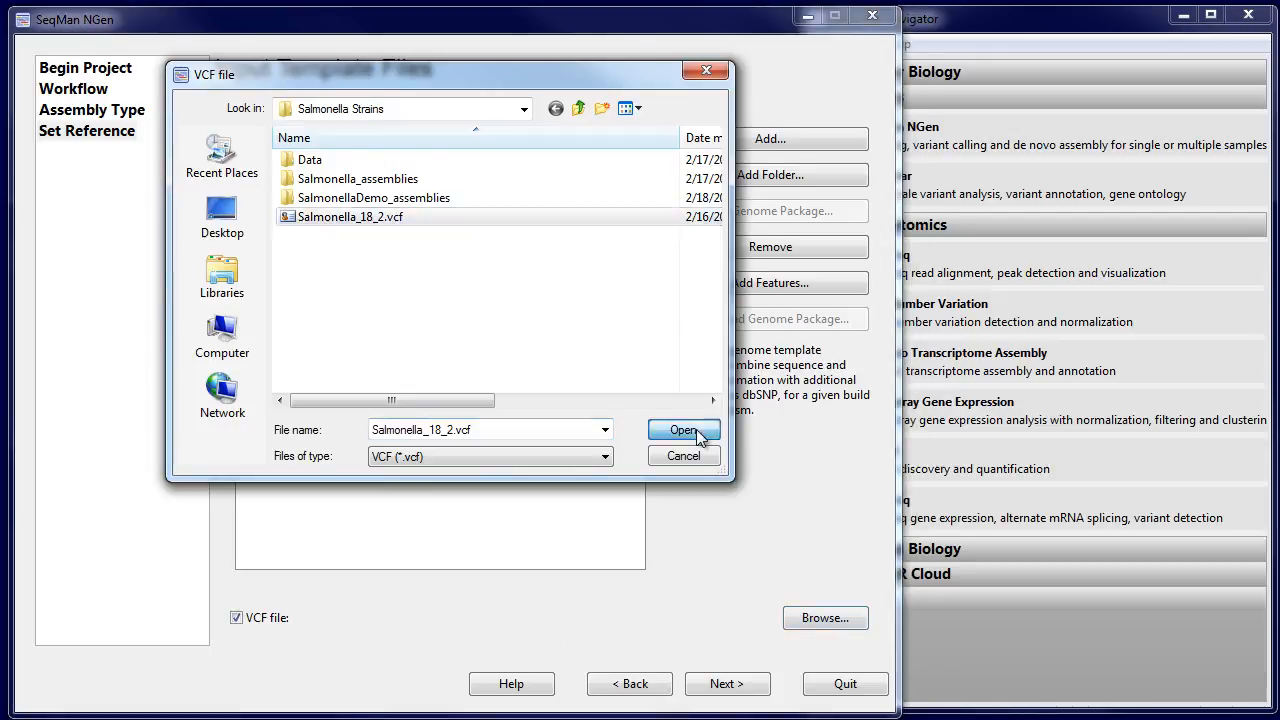
click(684, 432)
click(740, 690)
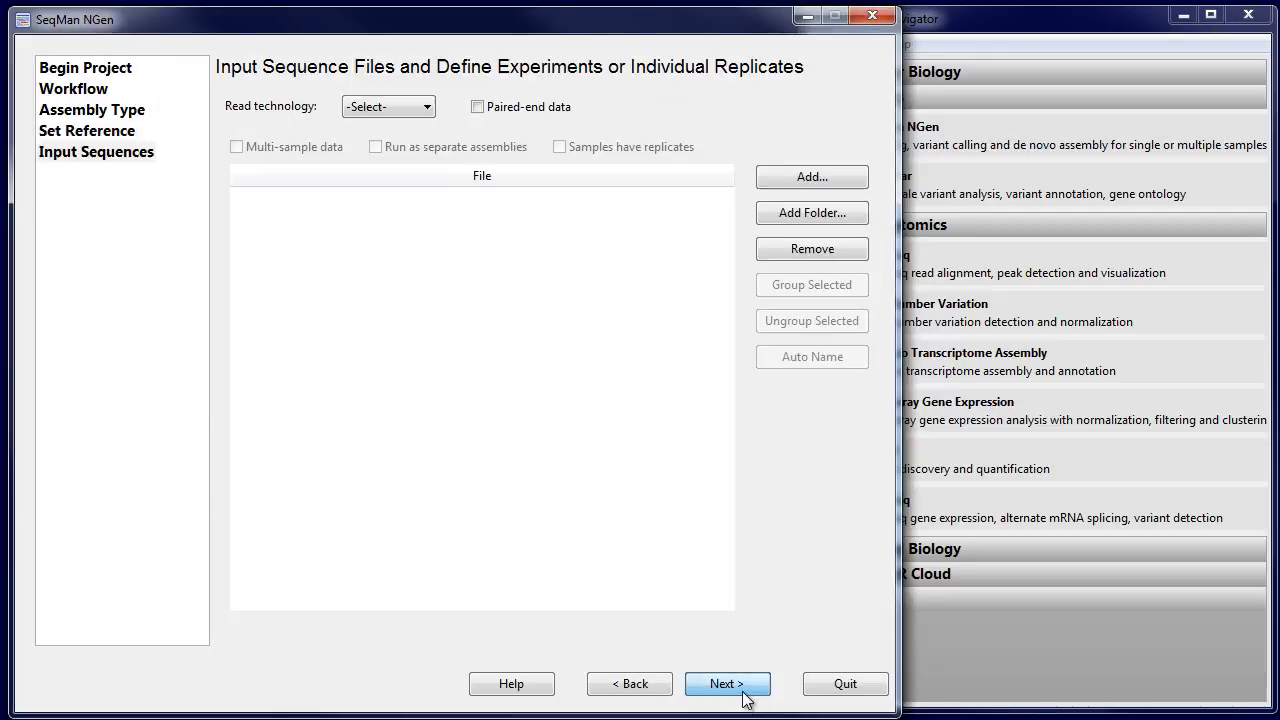
Step: Set the read technology to Illumina and add the paired-end files SRR1745556_1.fastq through SRR2421538_2.fastq with a 500 bp insert size
click(398, 112)
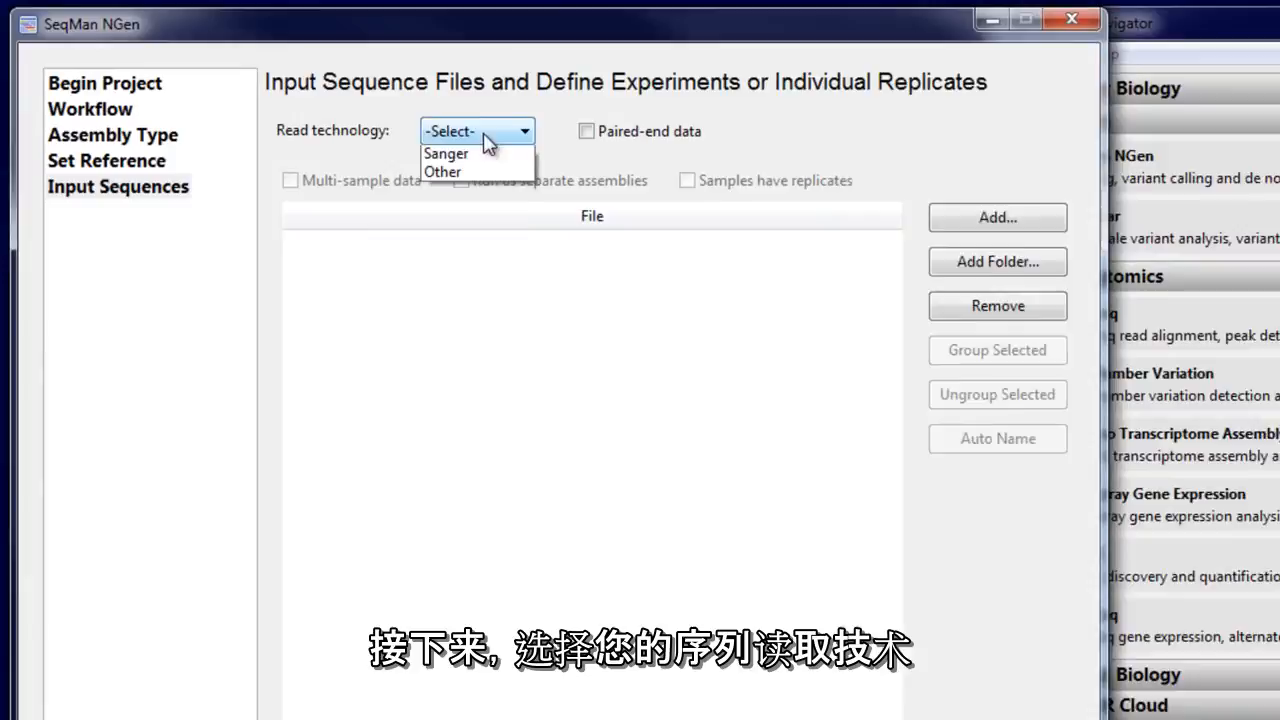
click(490, 171)
click(1147, 250)
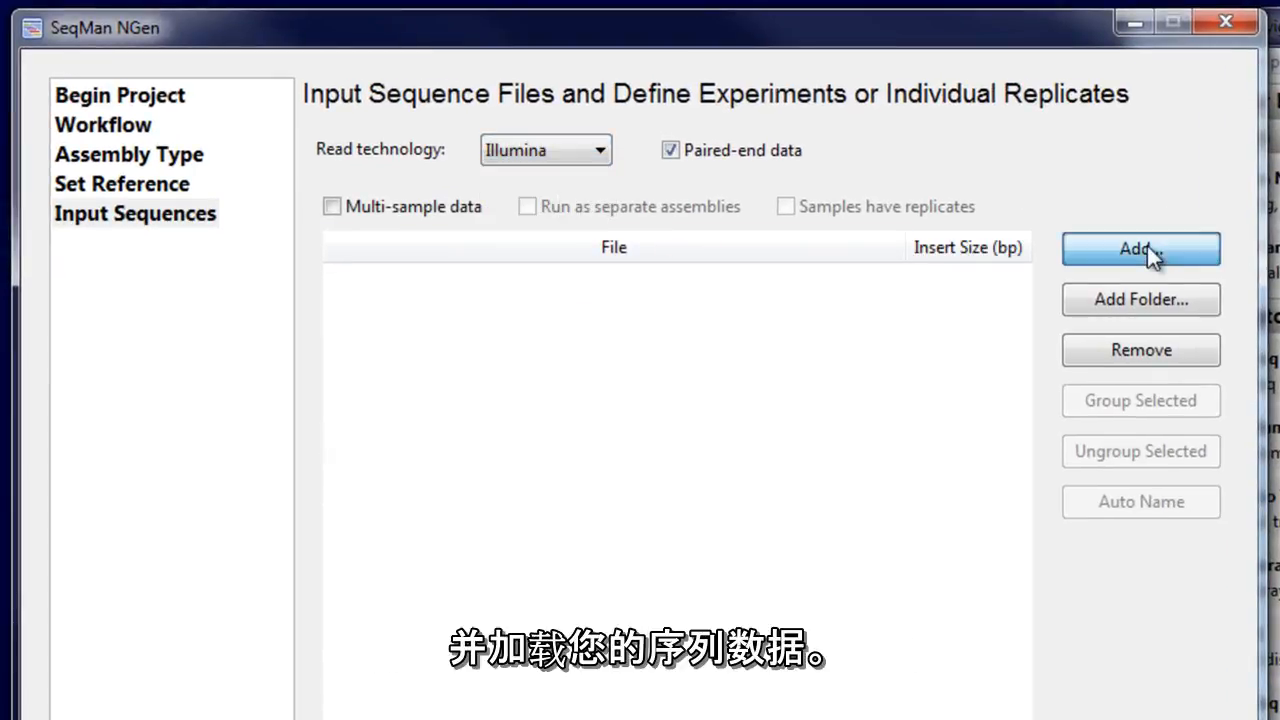
click(595, 325)
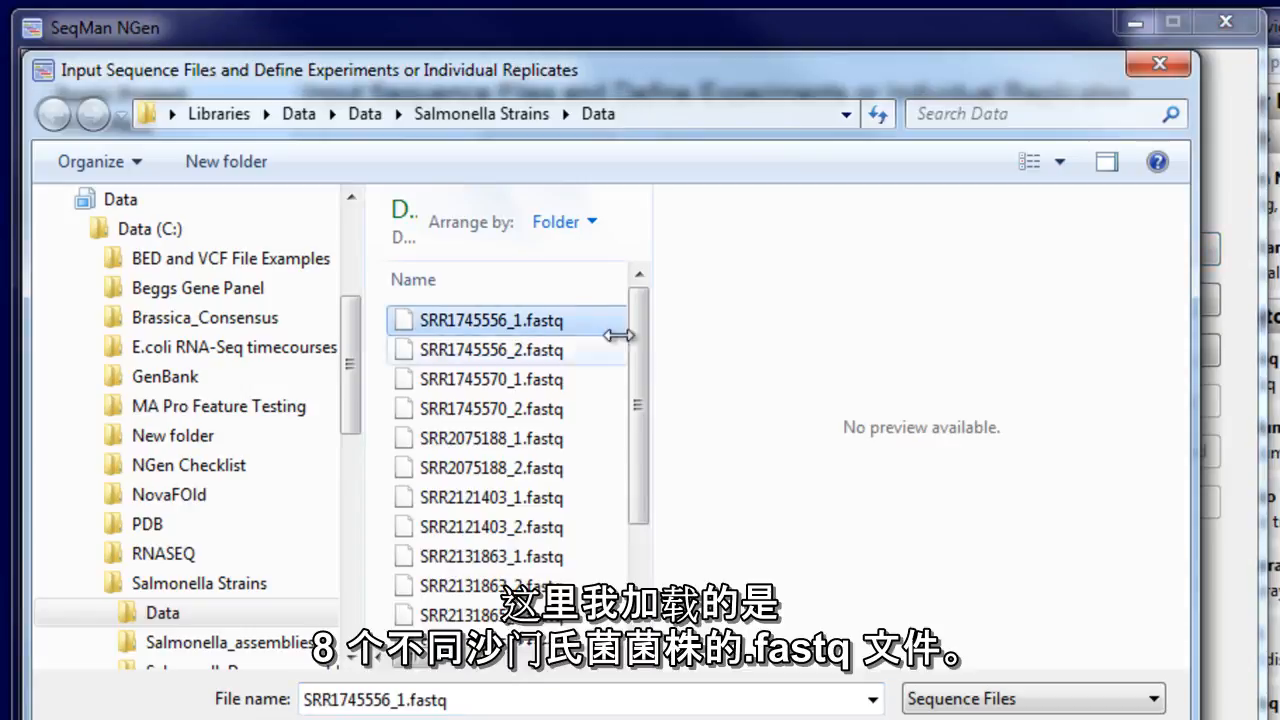
drag(641, 380, 641, 490)
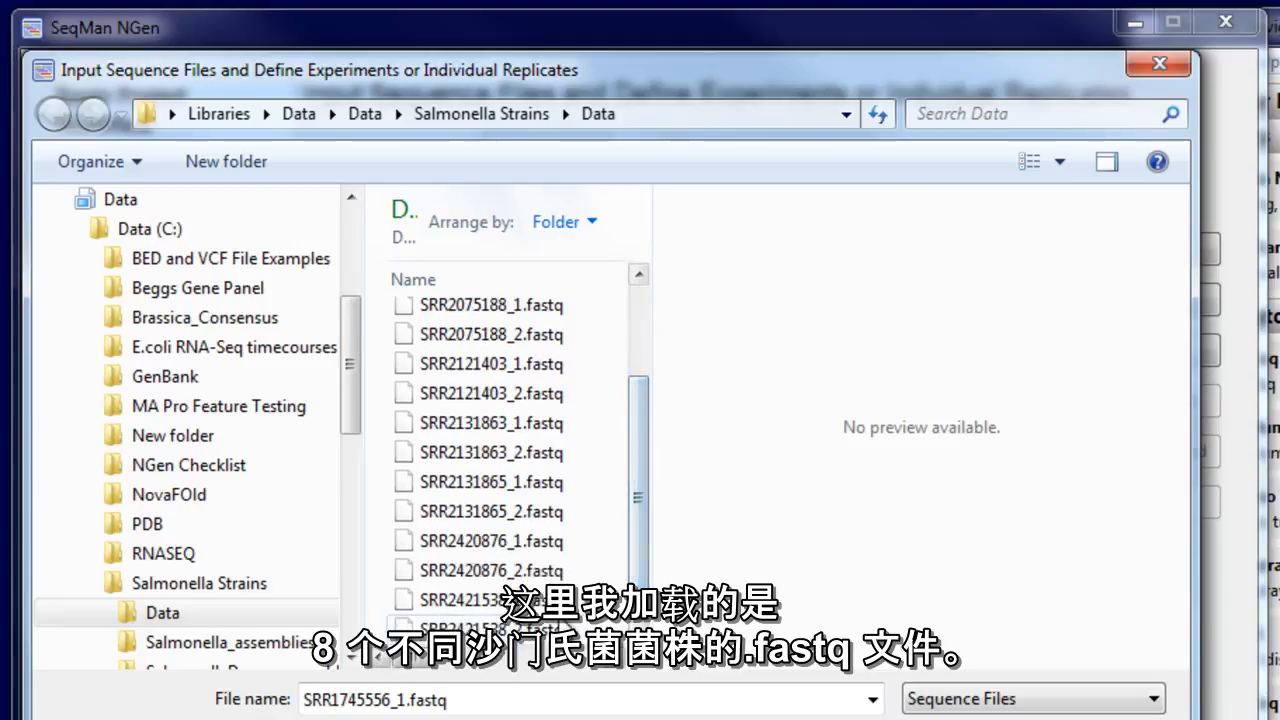
shift+click(565, 628)
key(Return)
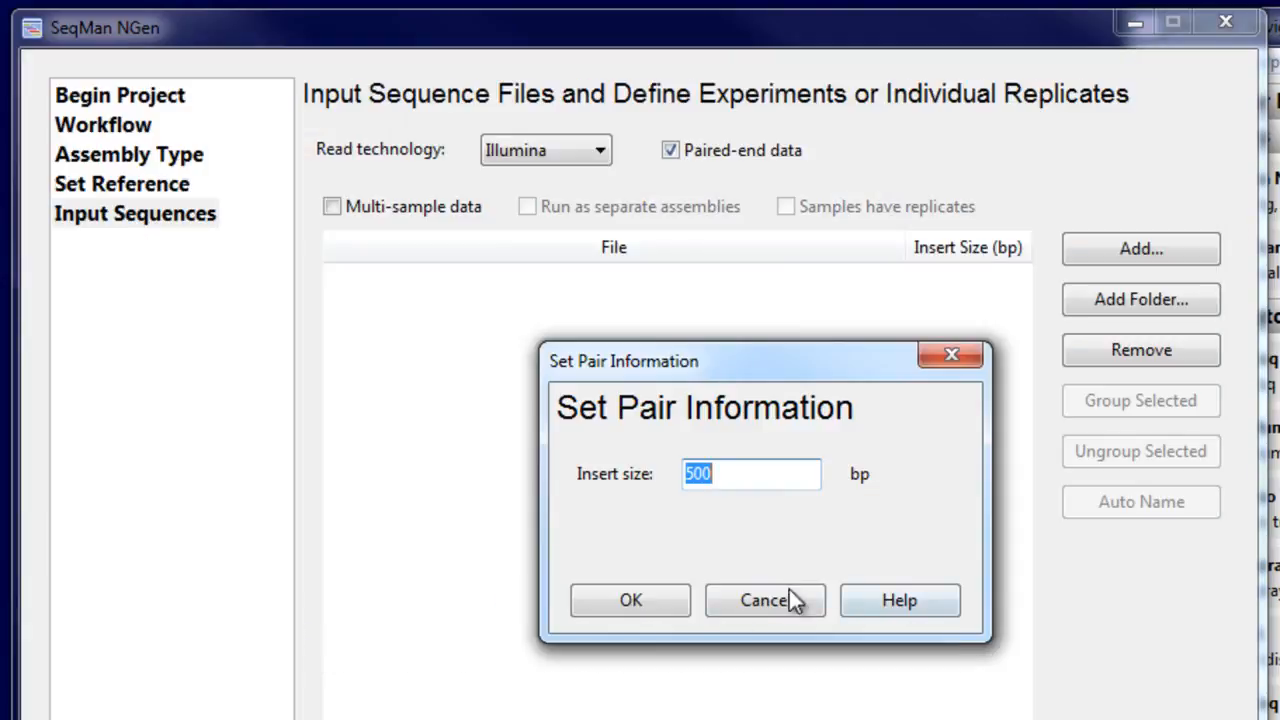
click(648, 602)
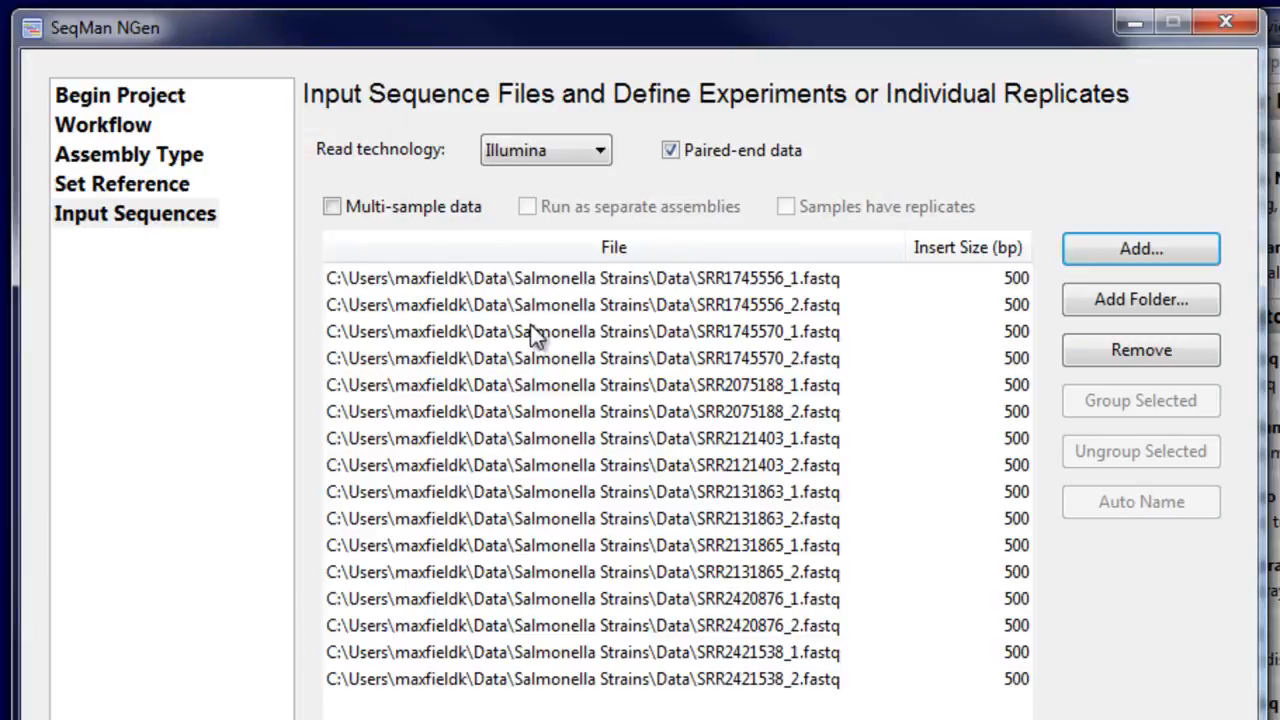
Step: Treat the reads as multi-sample data with automatically named experiments, and continue to the assembly options without designating a control
click(389, 226)
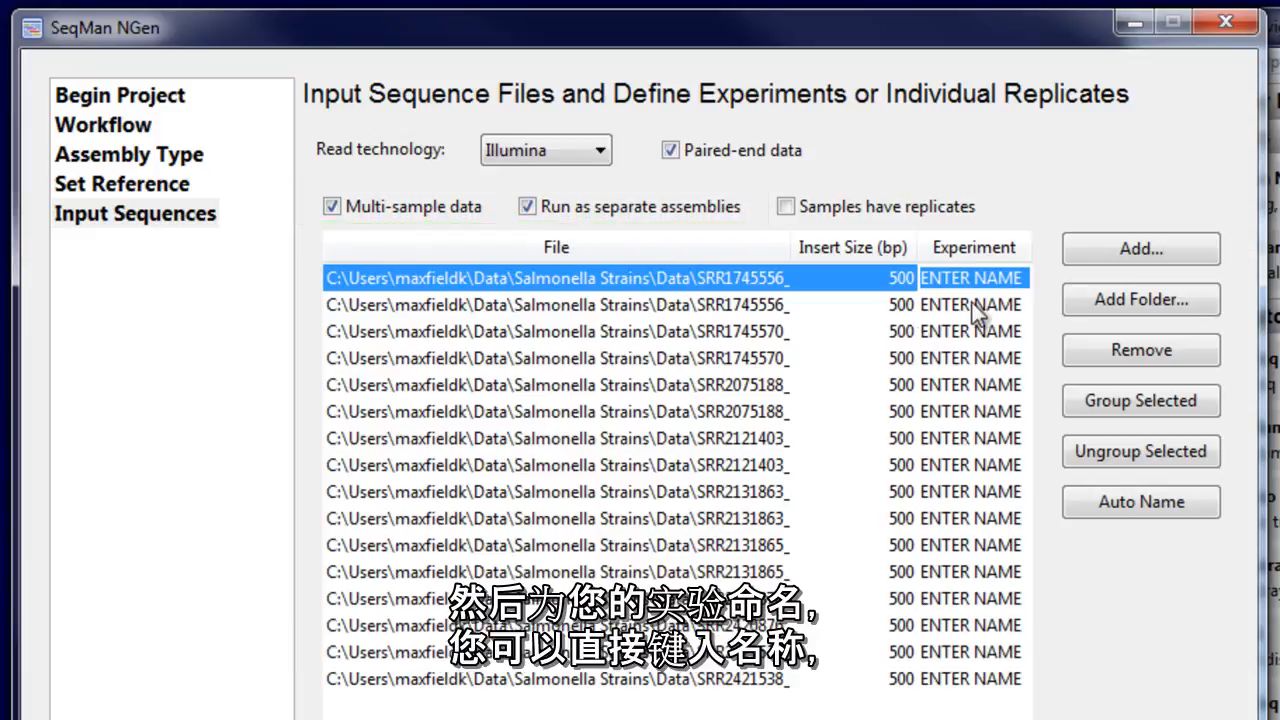
click(1077, 507)
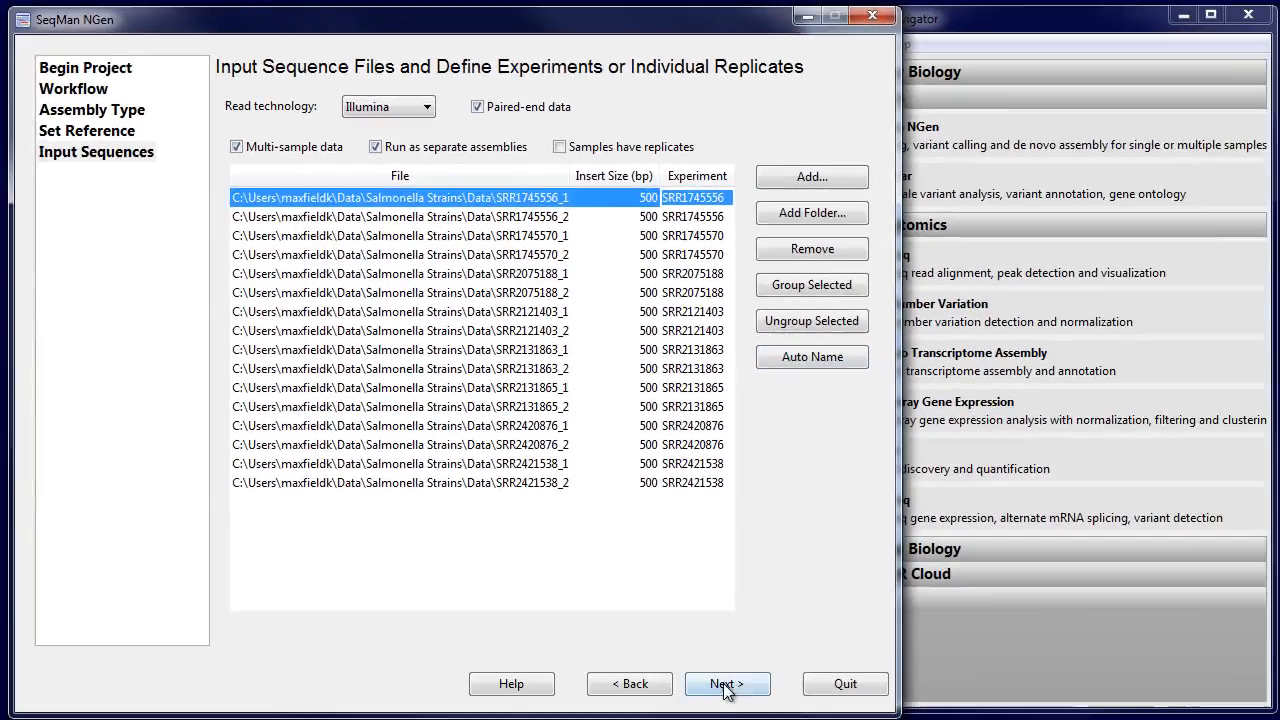
click(727, 683)
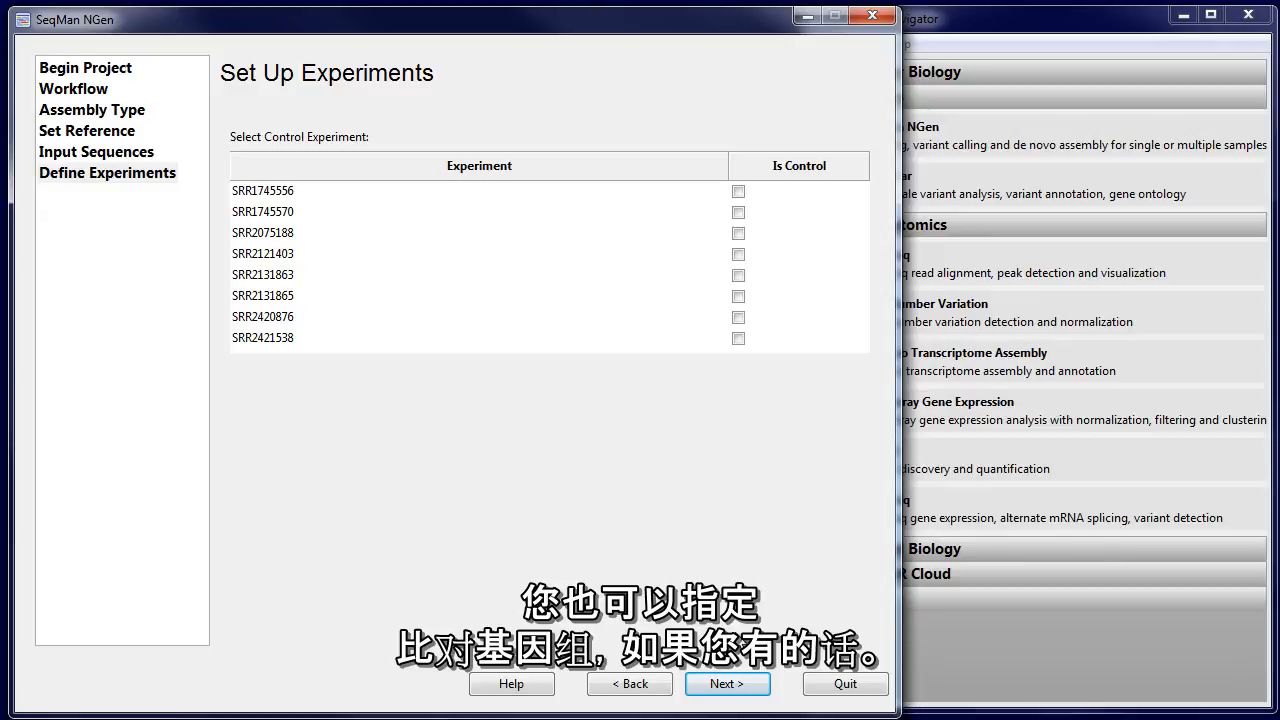
click(734, 687)
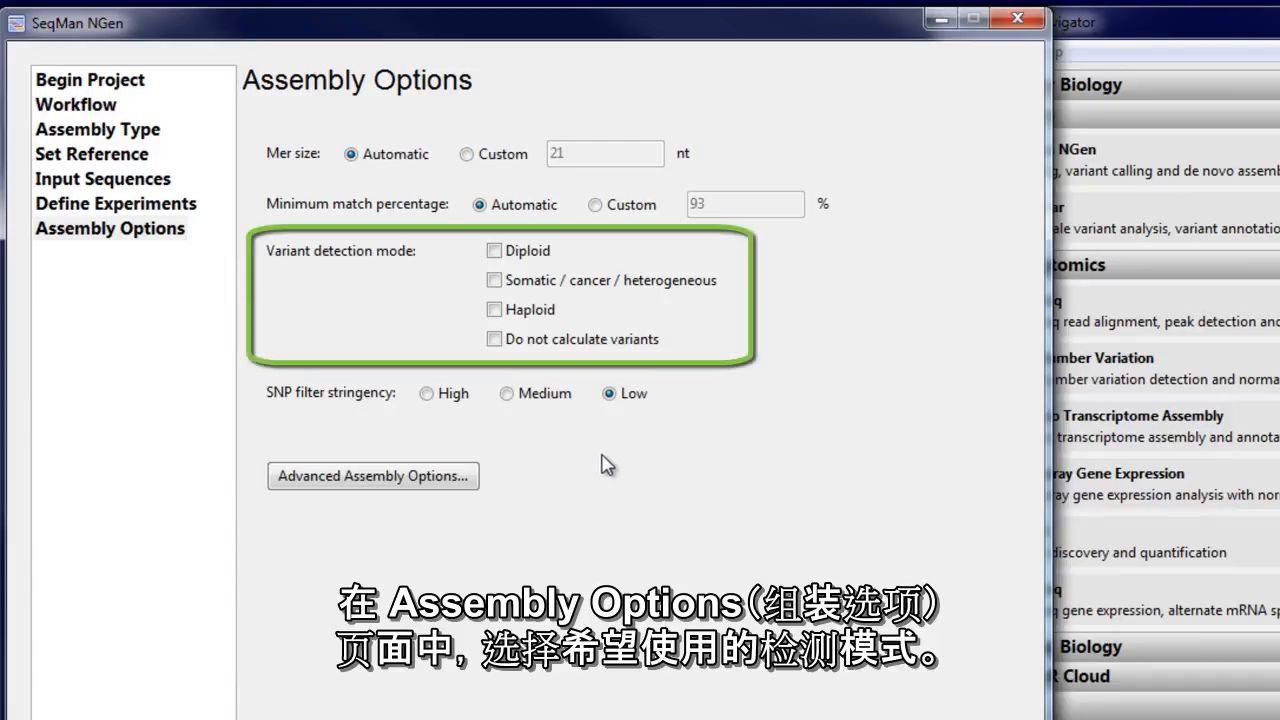
Step: Set the variant detection mode to Haploid, review the advanced alignment and variant options, and continue to the assembly output
click(495, 311)
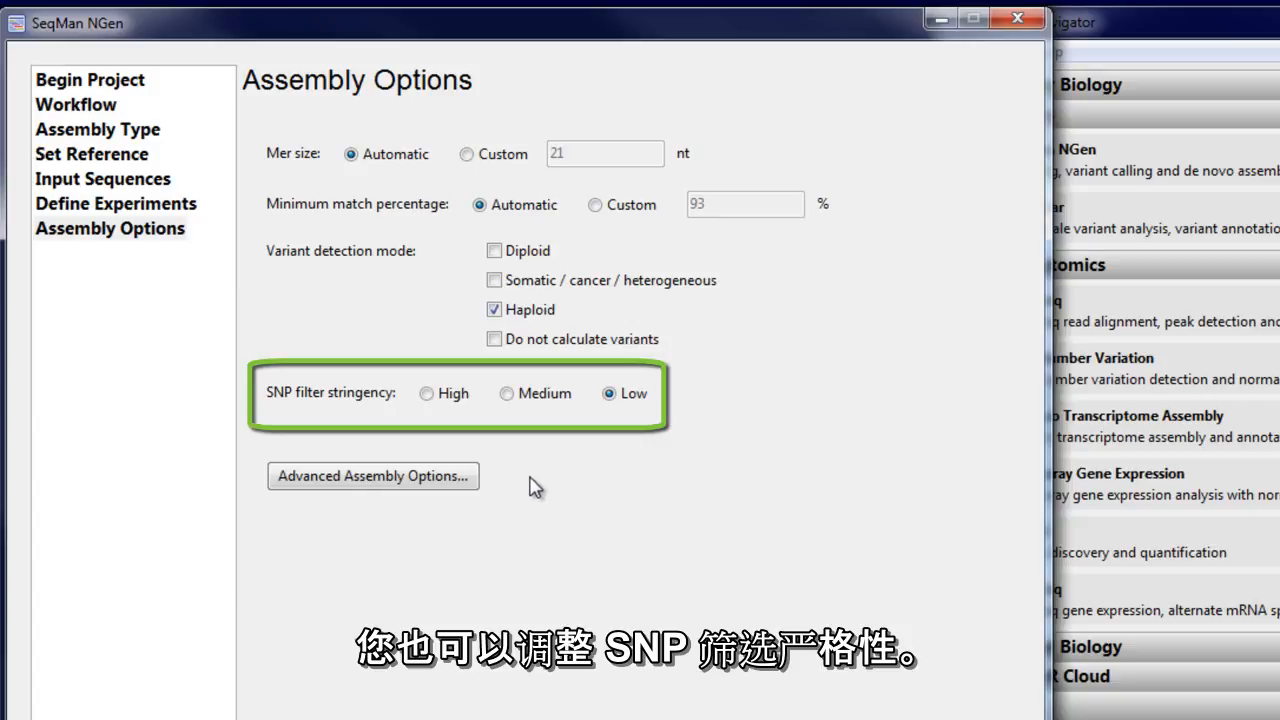
click(441, 481)
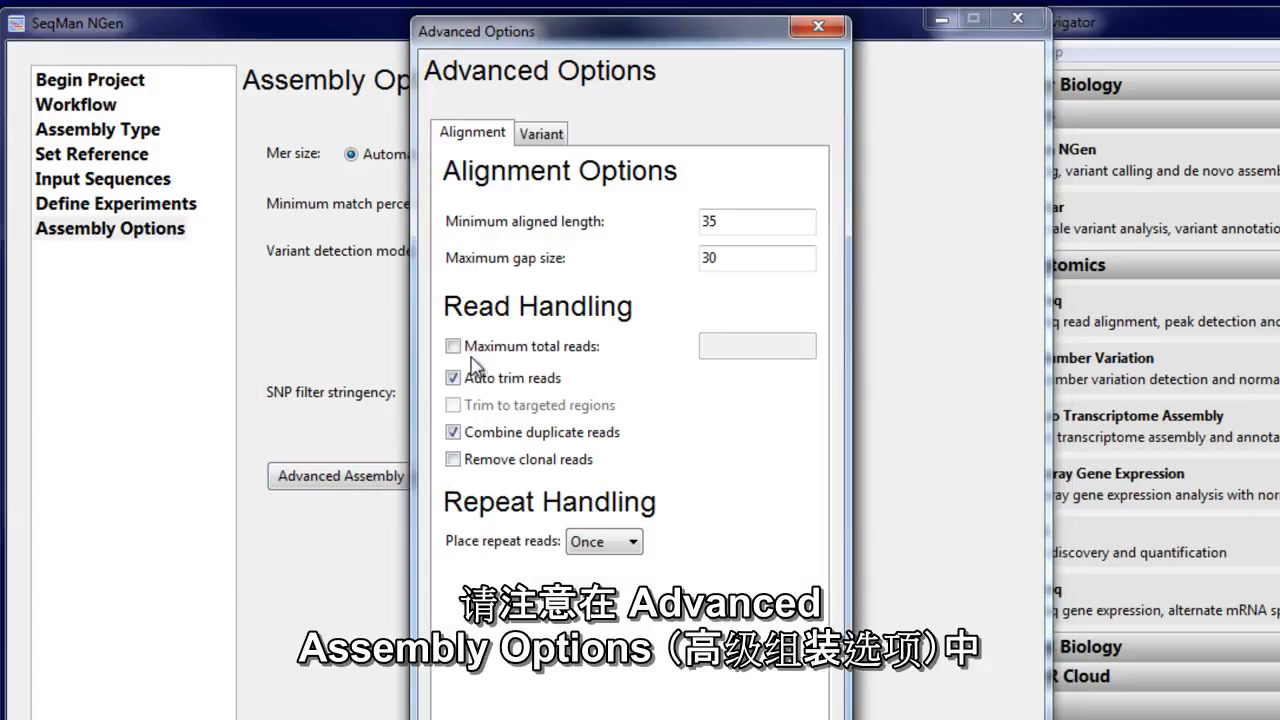
click(546, 142)
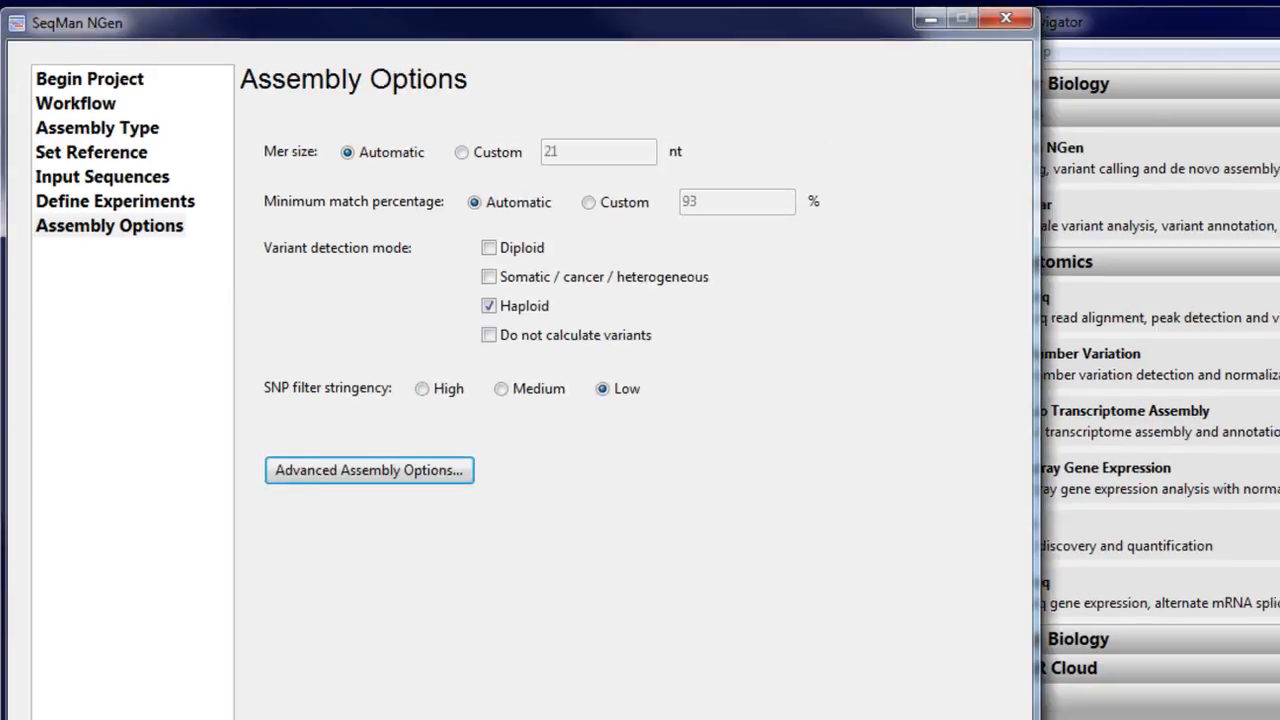
click(749, 617)
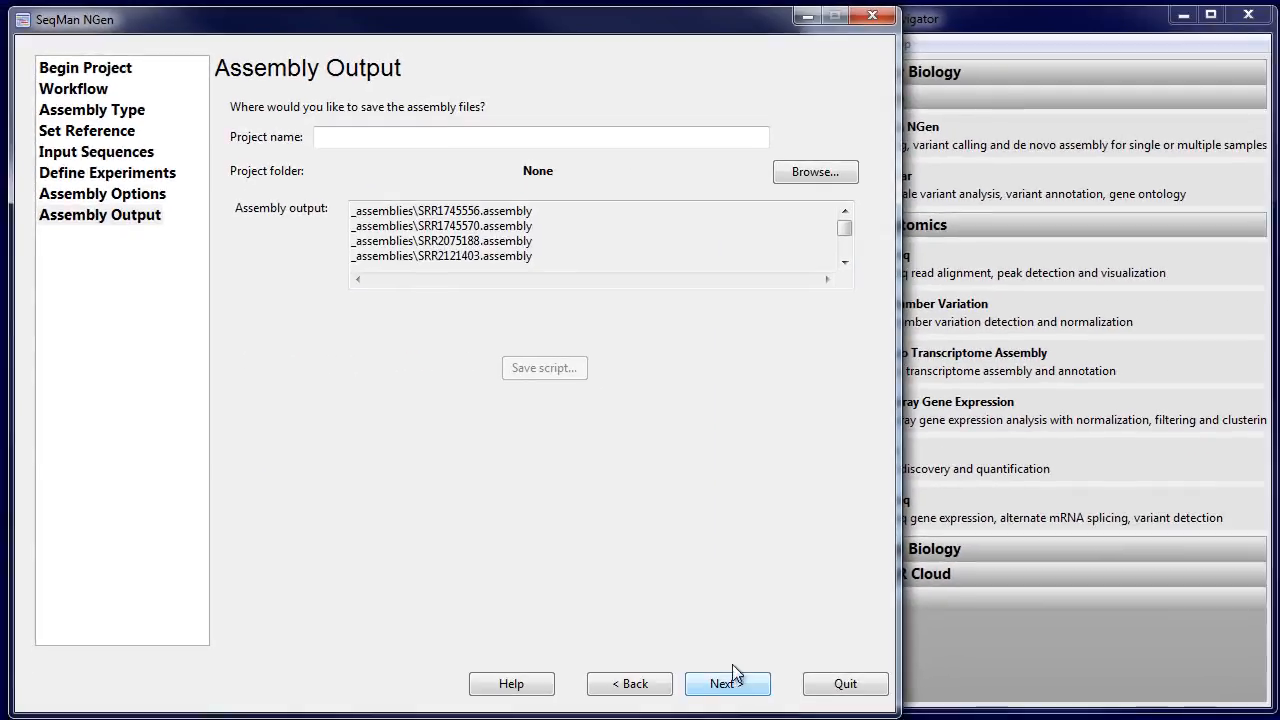
Step: Name the project SalmonellaDemo and use the Salmonella Strains folder as its project folder
click(420, 136)
text(SalmonellaDemo)
click(842, 171)
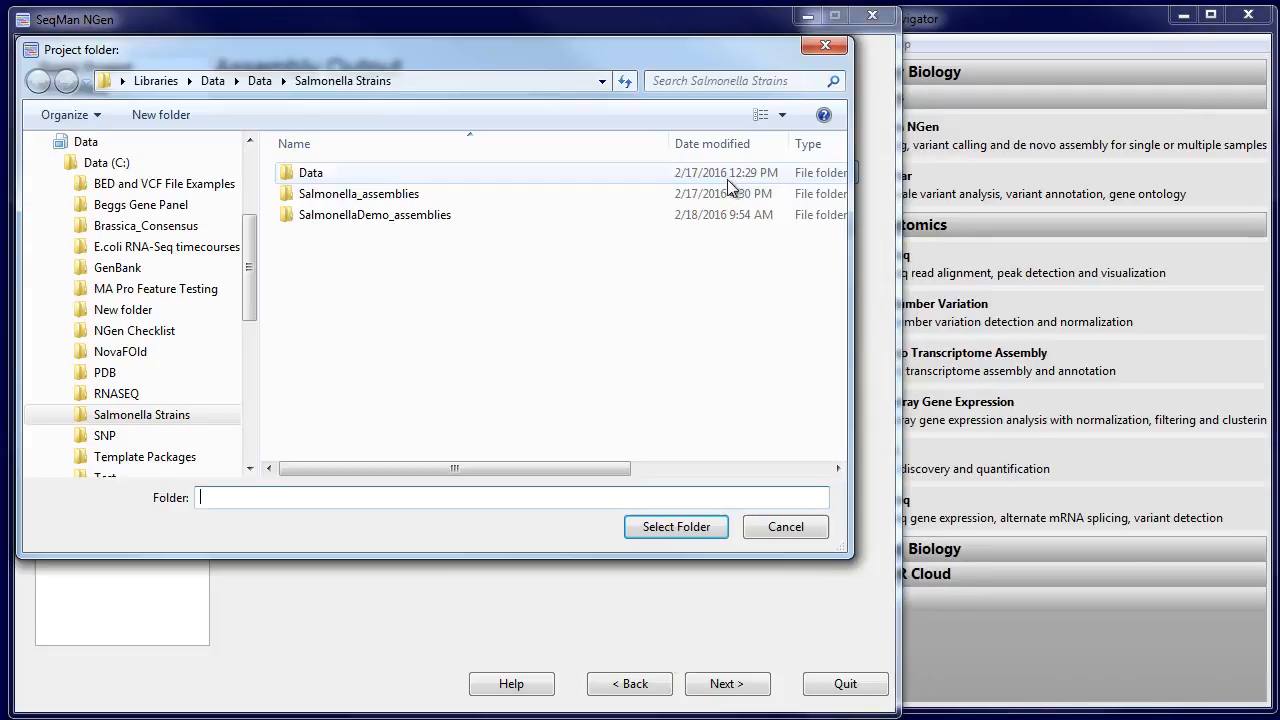
click(679, 530)
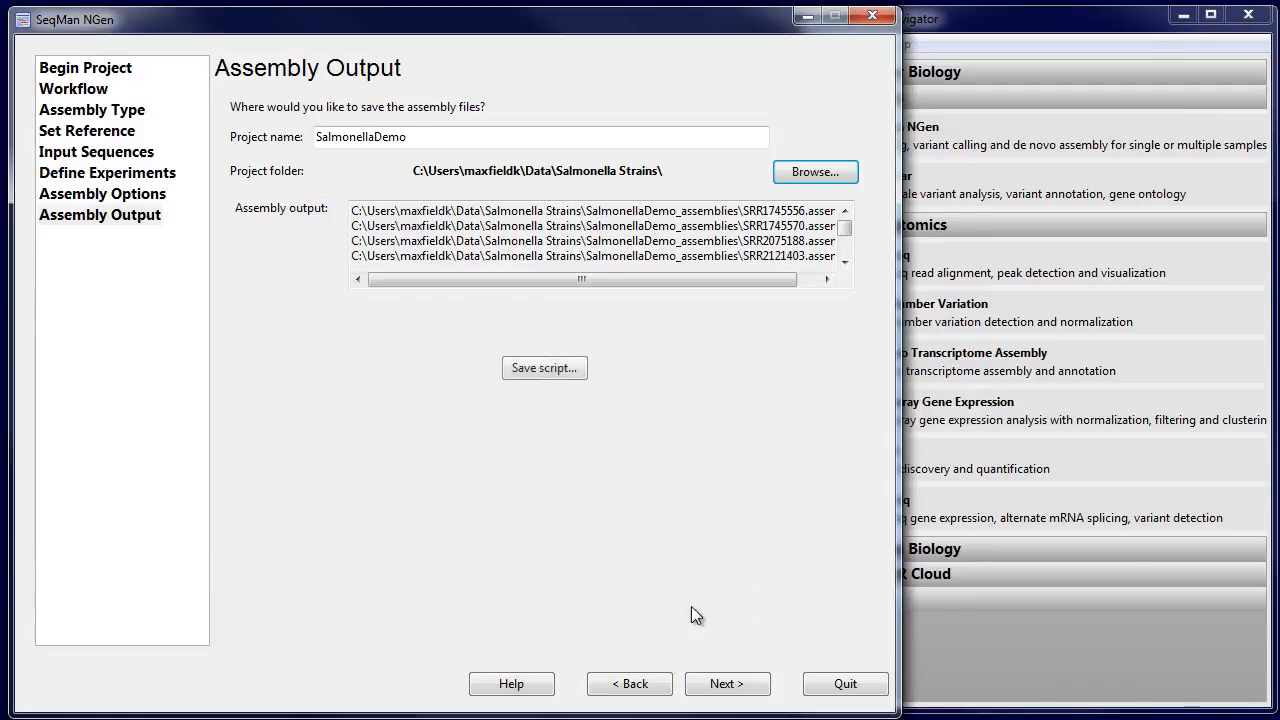
Step: Start the assembly and go on to the assembly report once it has finished
click(720, 684)
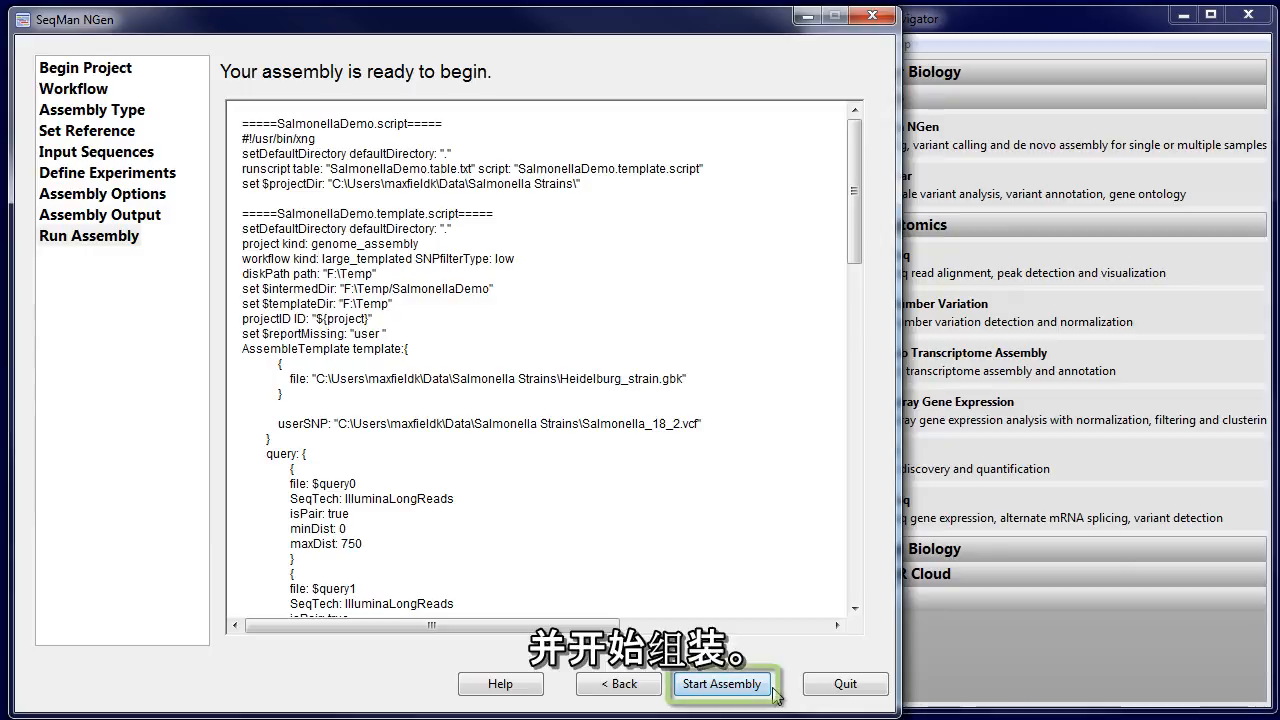
click(742, 690)
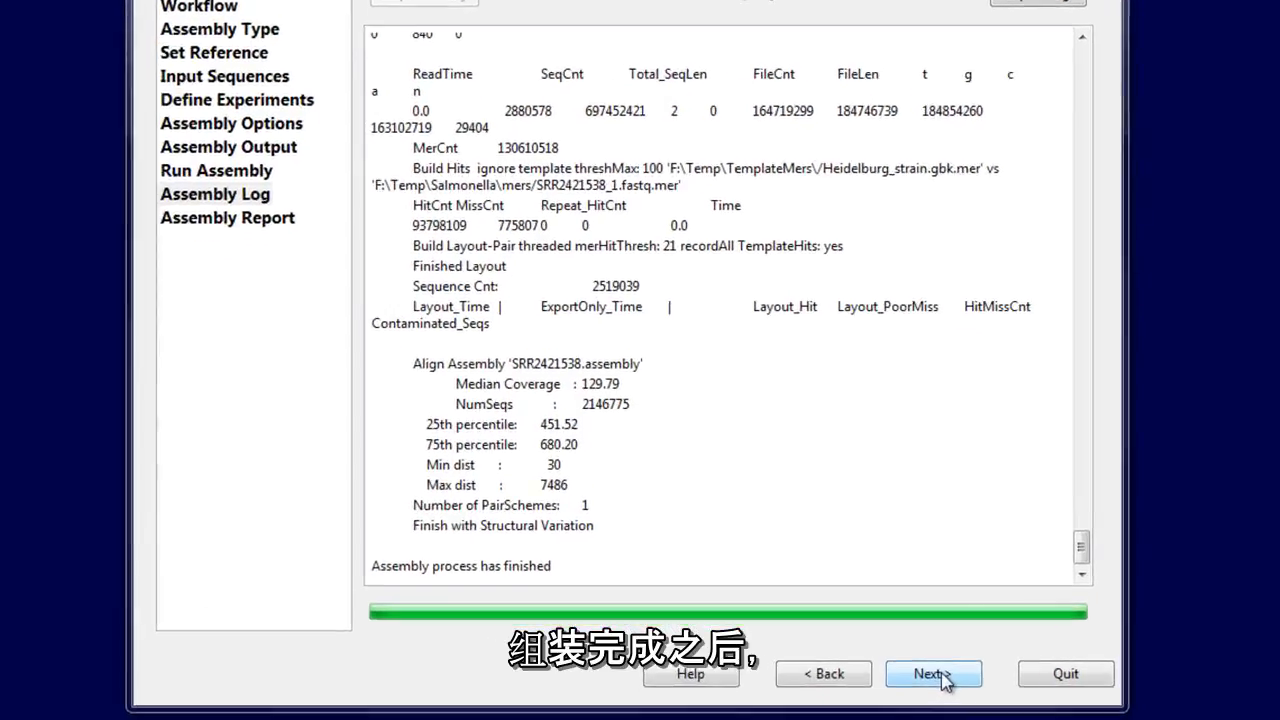
click(900, 678)
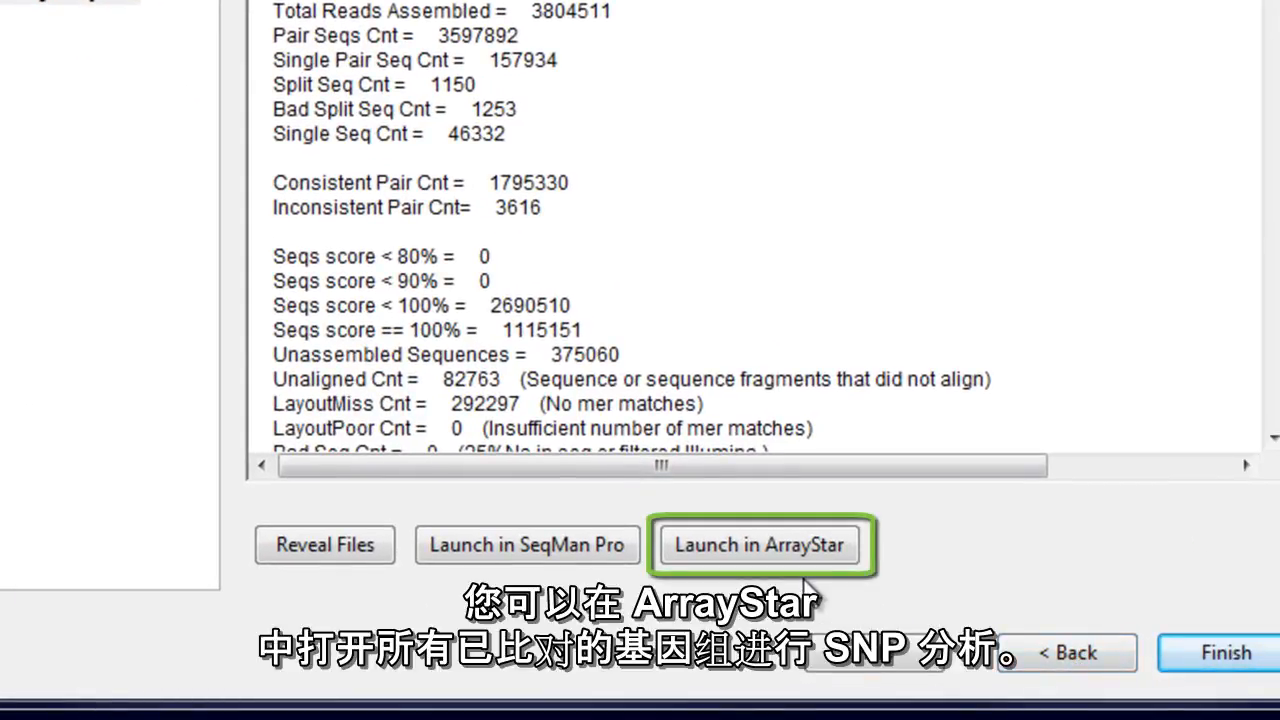
Step: Launch the assemblies in ArrayStar and finish the variant project setup for the entire genome without human annotations or replicate groups
click(795, 563)
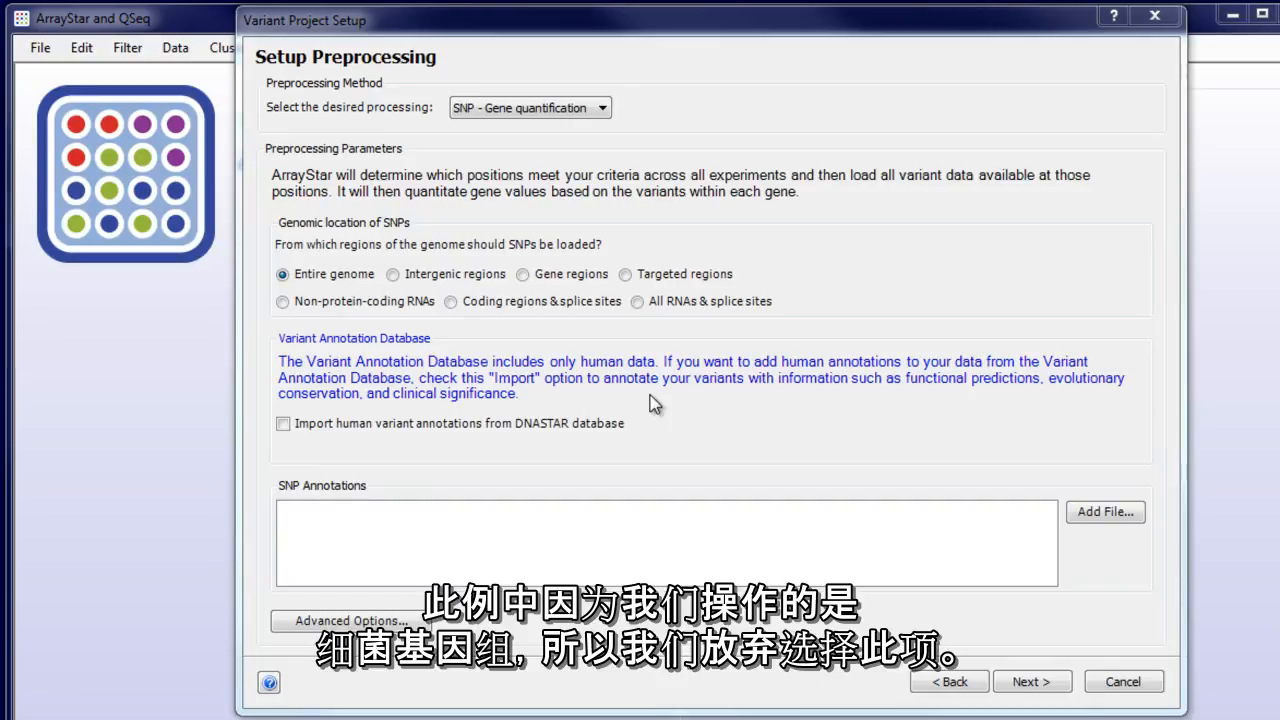
click(1045, 685)
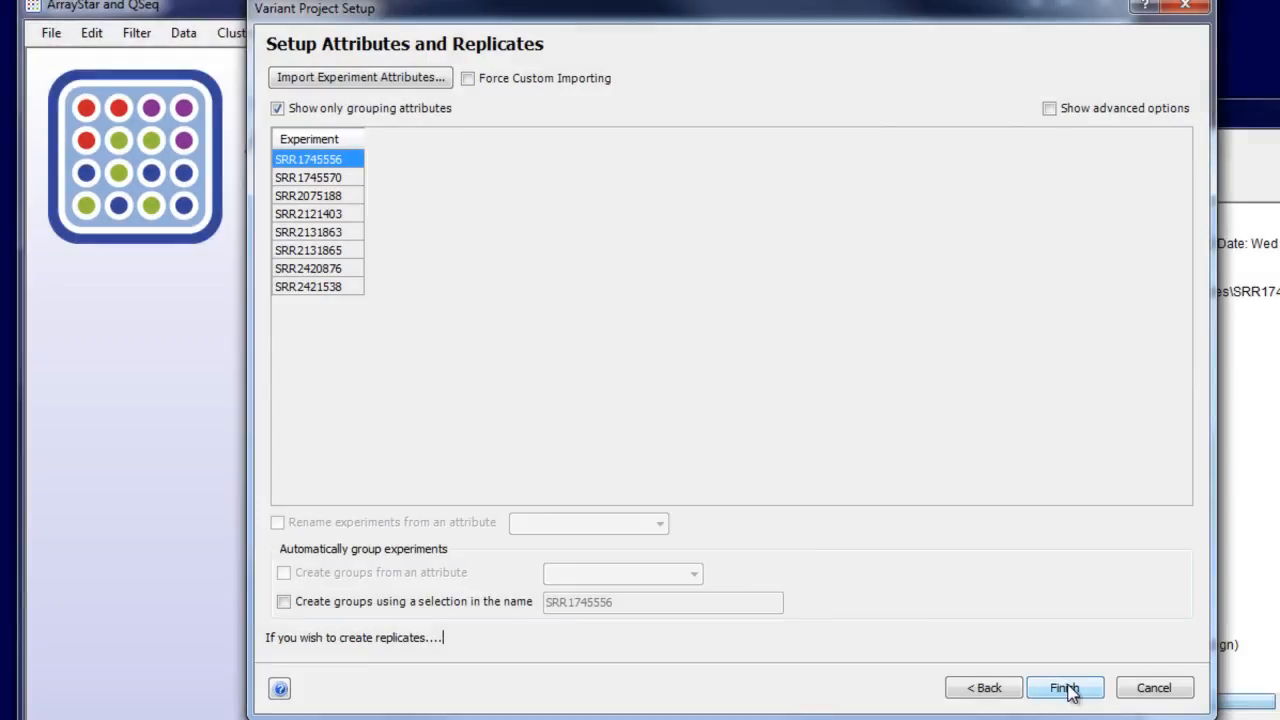
click(1066, 689)
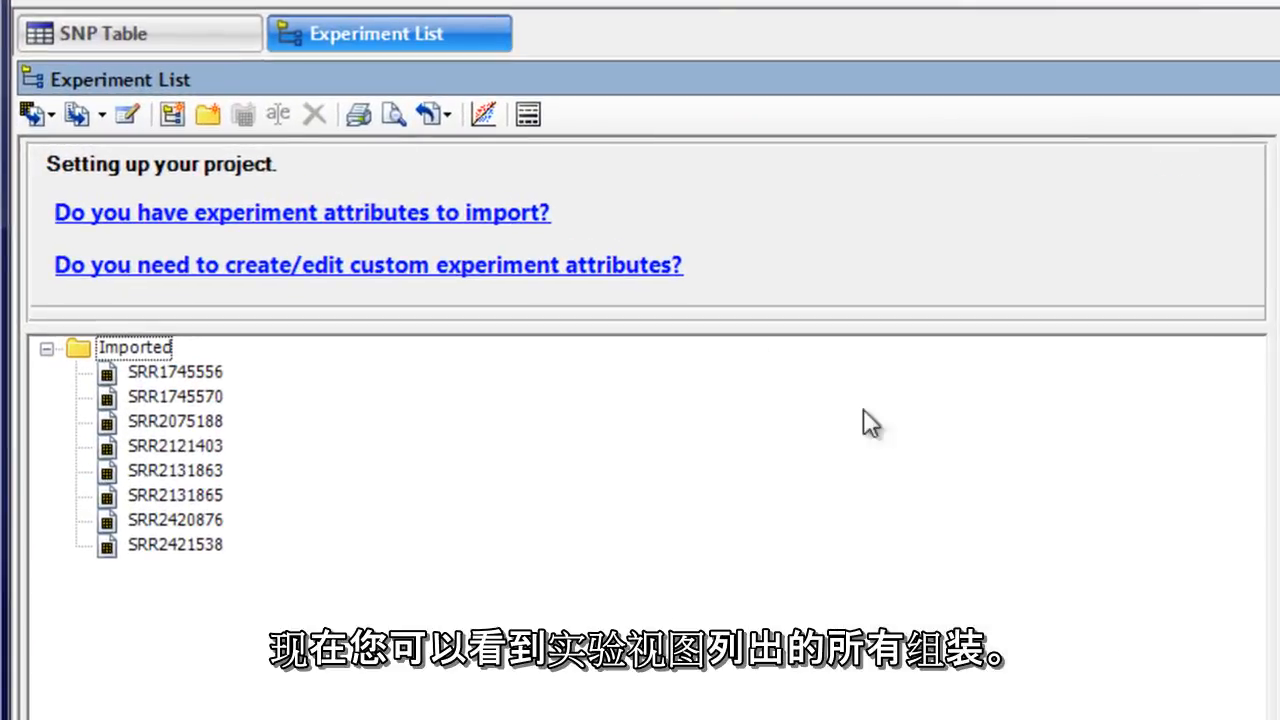
Step: Show only the non-synonymous SNPs in the SNP Table using the quick filter
click(246, 44)
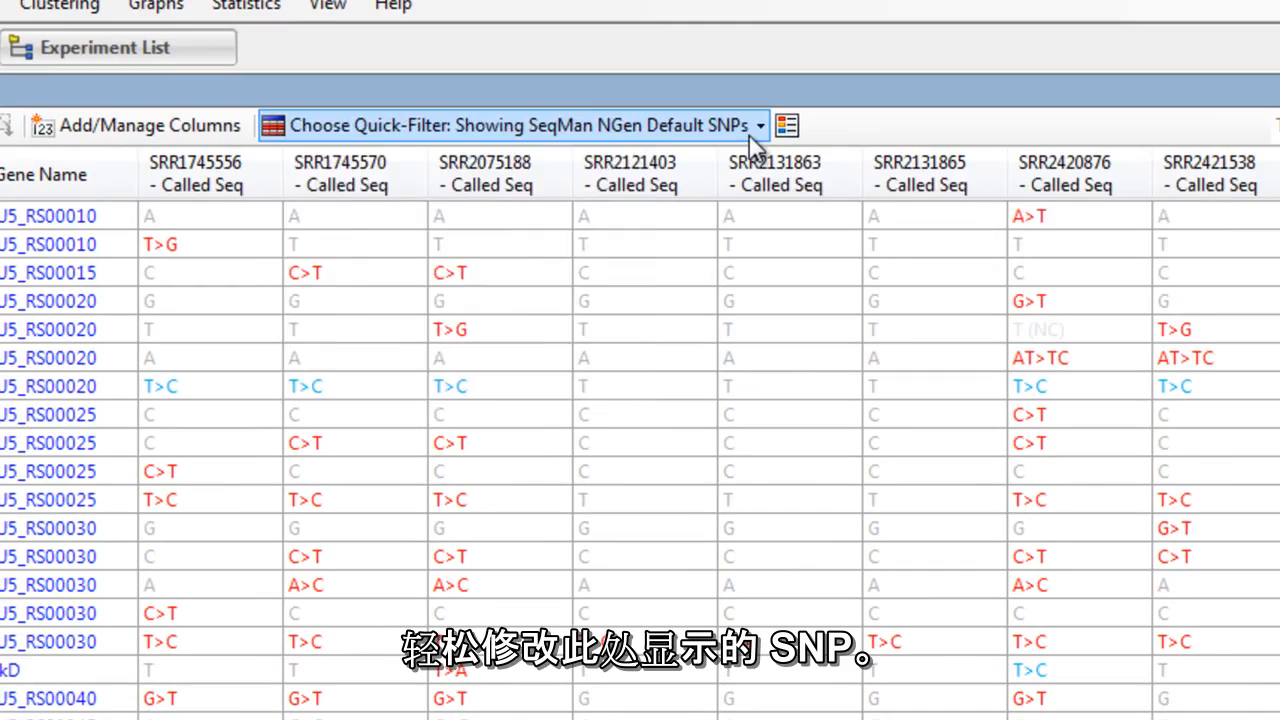
click(758, 128)
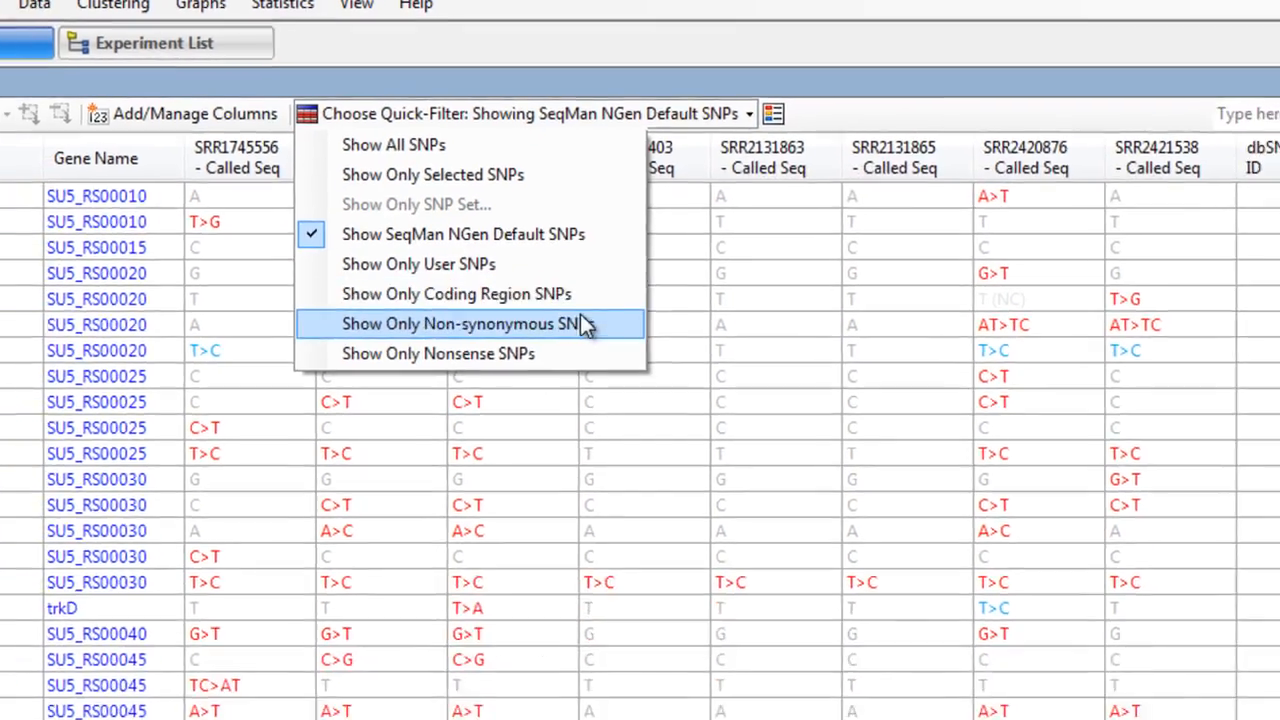
click(585, 357)
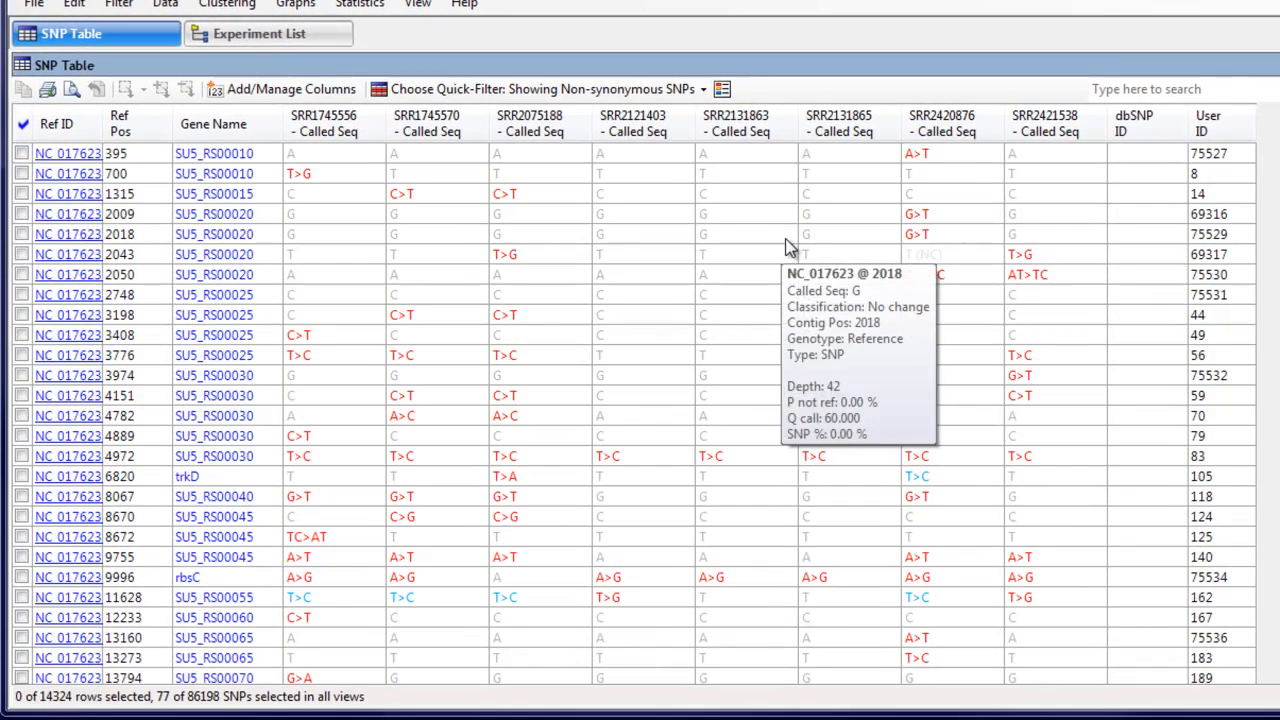
Step: Set up a filter on all SNPs for non-synonymous SNPs in at least 1 experiment from SRR1745556
click(97, 5)
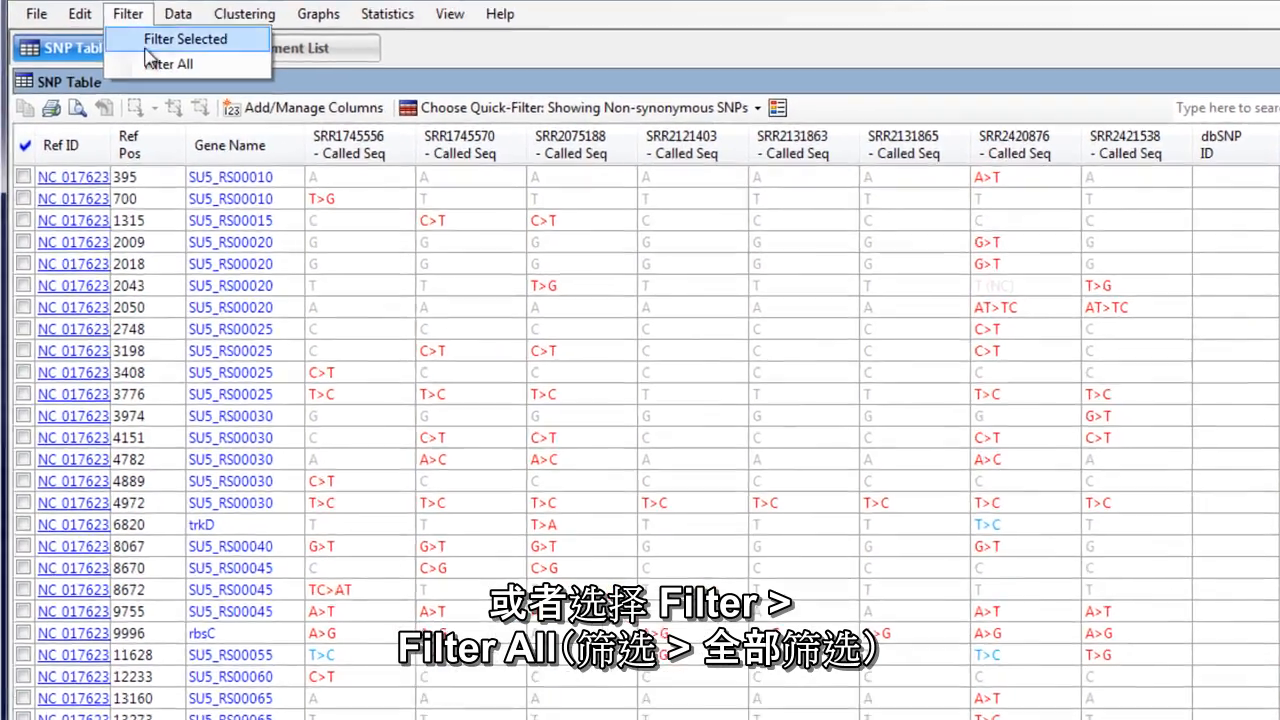
click(156, 48)
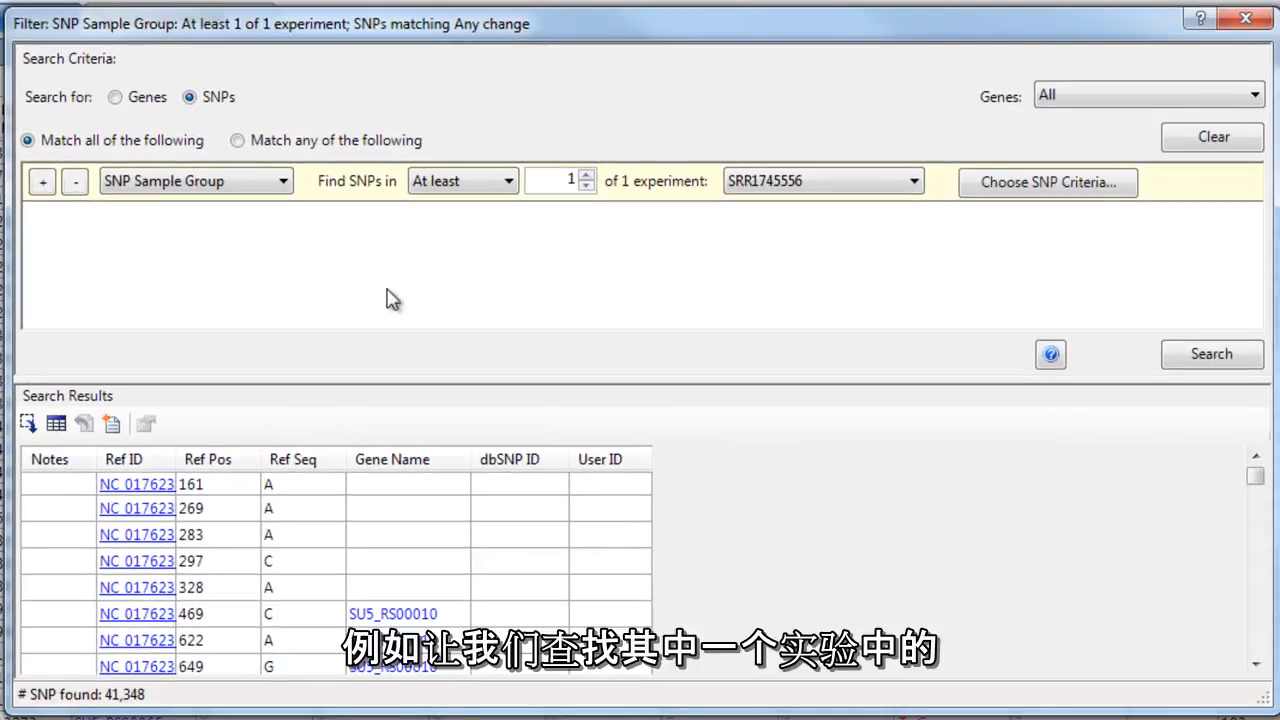
click(769, 196)
click(769, 192)
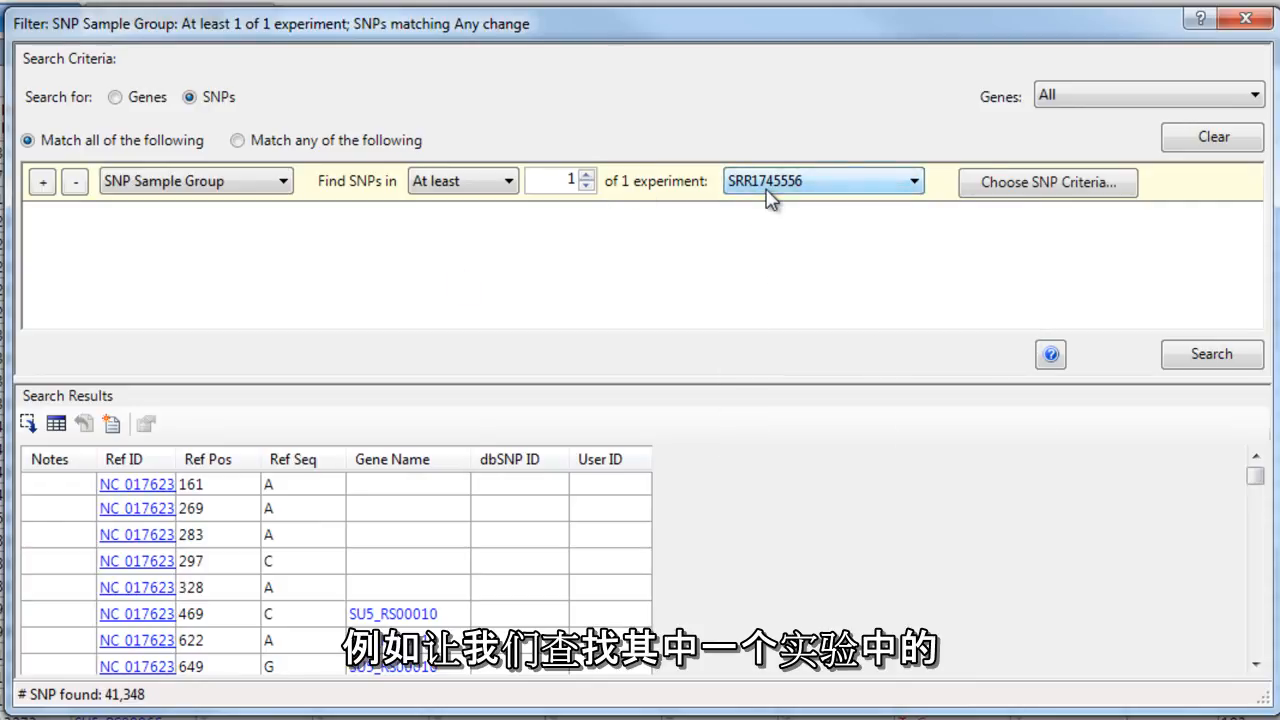
click(1022, 185)
click(560, 437)
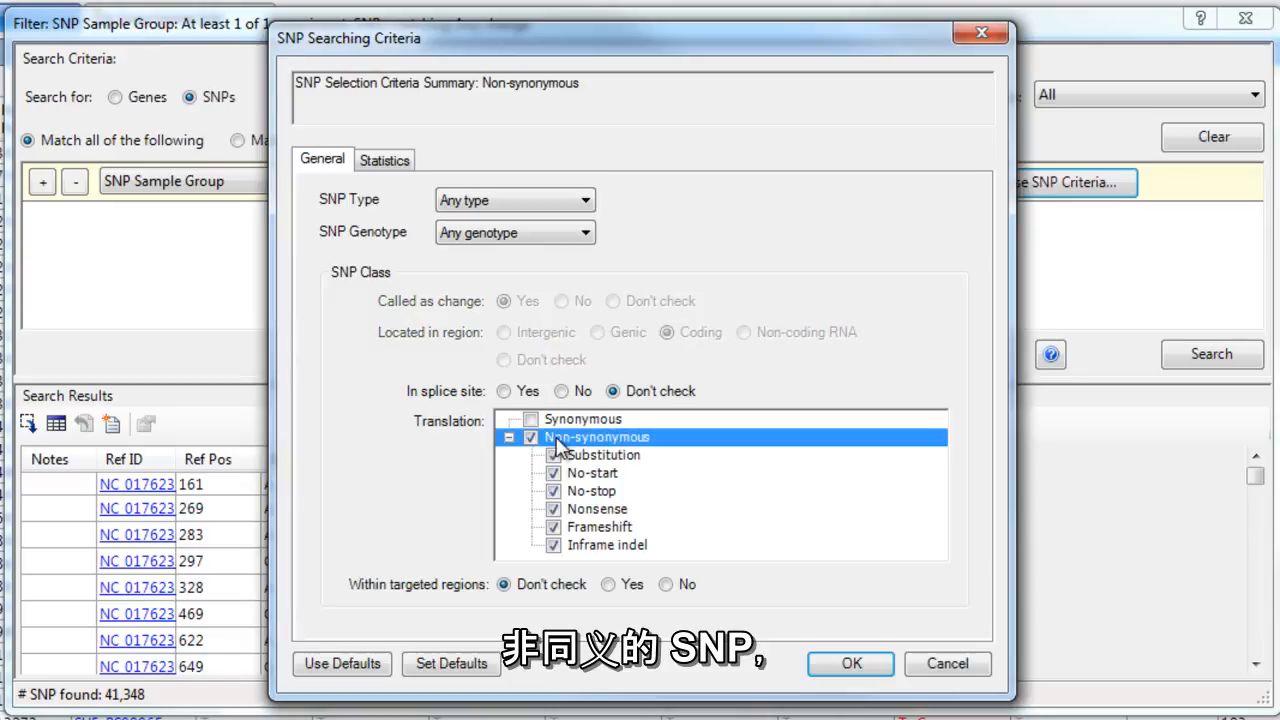
Step: Require a minimum P not ref of 90% and a minimum depth of 10 in the SNP criteria, and run the search
click(388, 165)
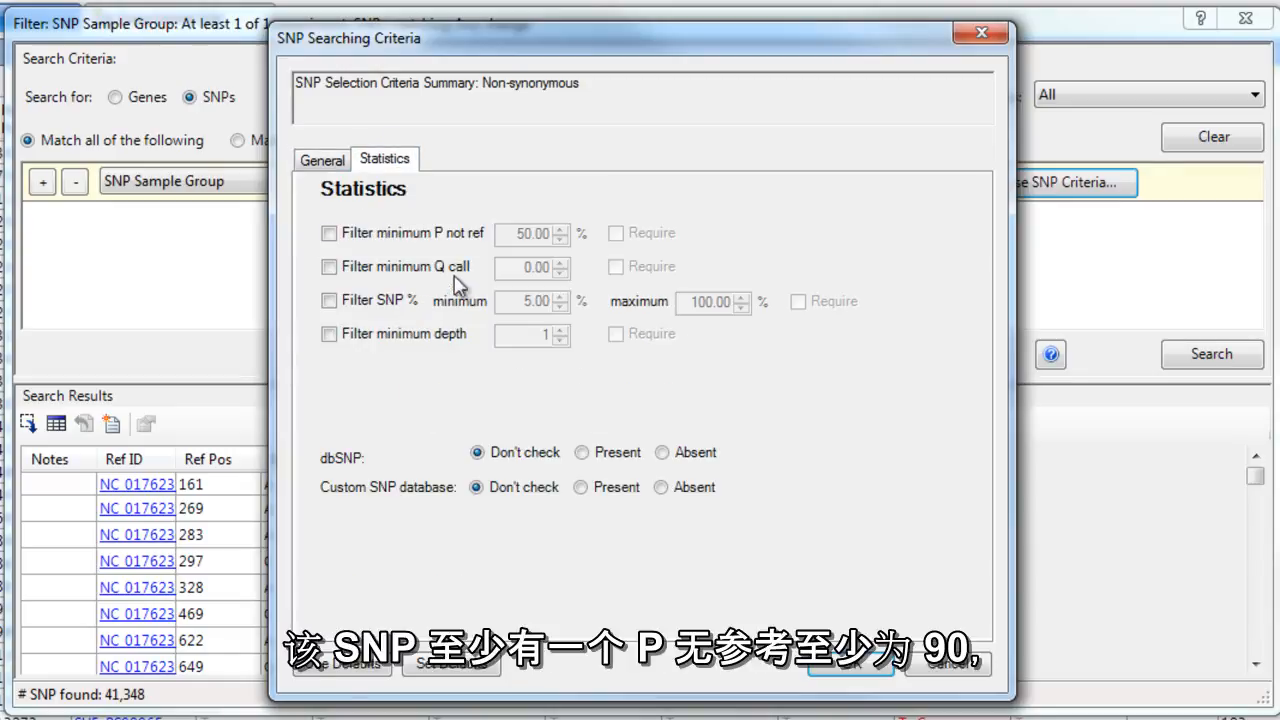
click(390, 236)
double_click(507, 234)
text(90)
click(329, 334)
click(533, 338)
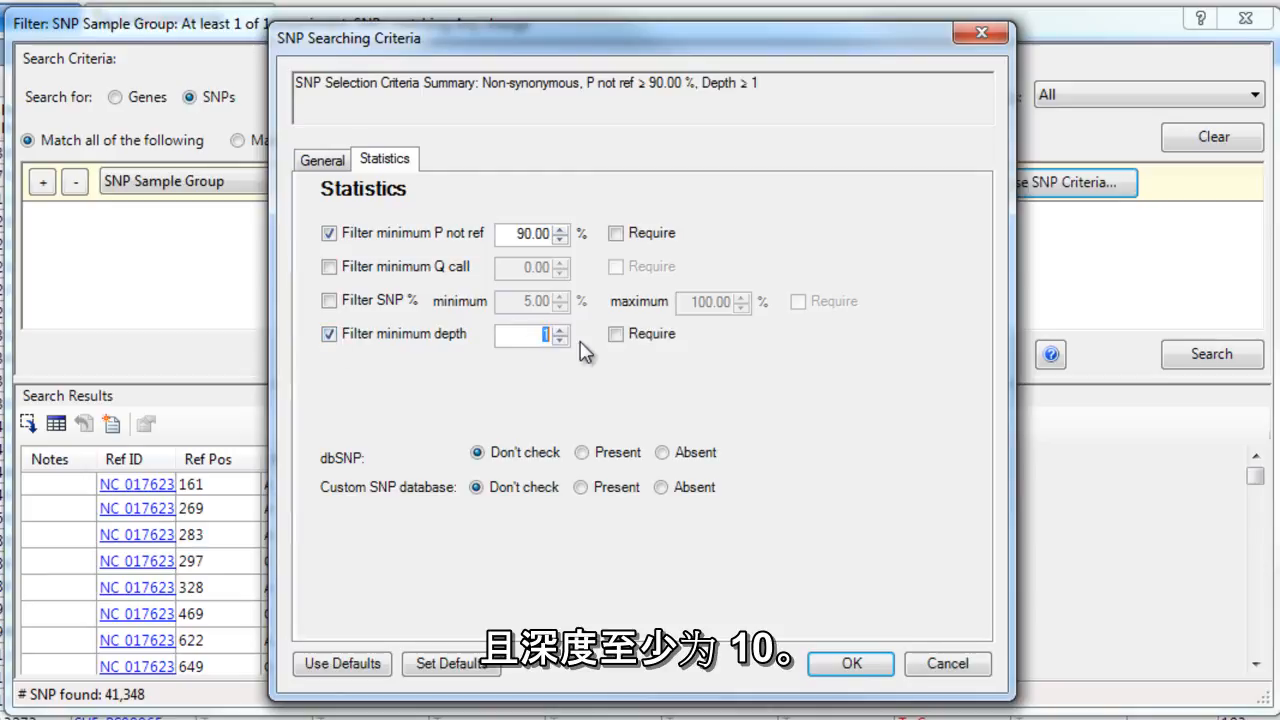
text(0)
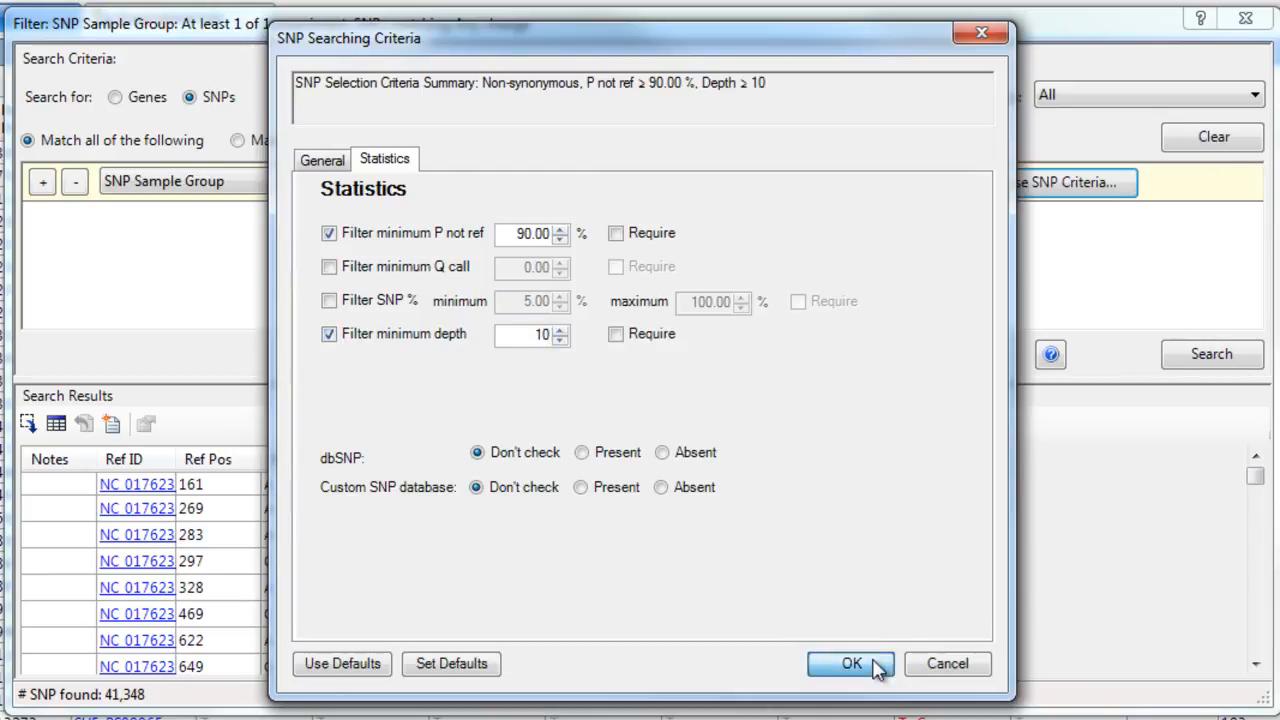
click(874, 664)
click(1205, 356)
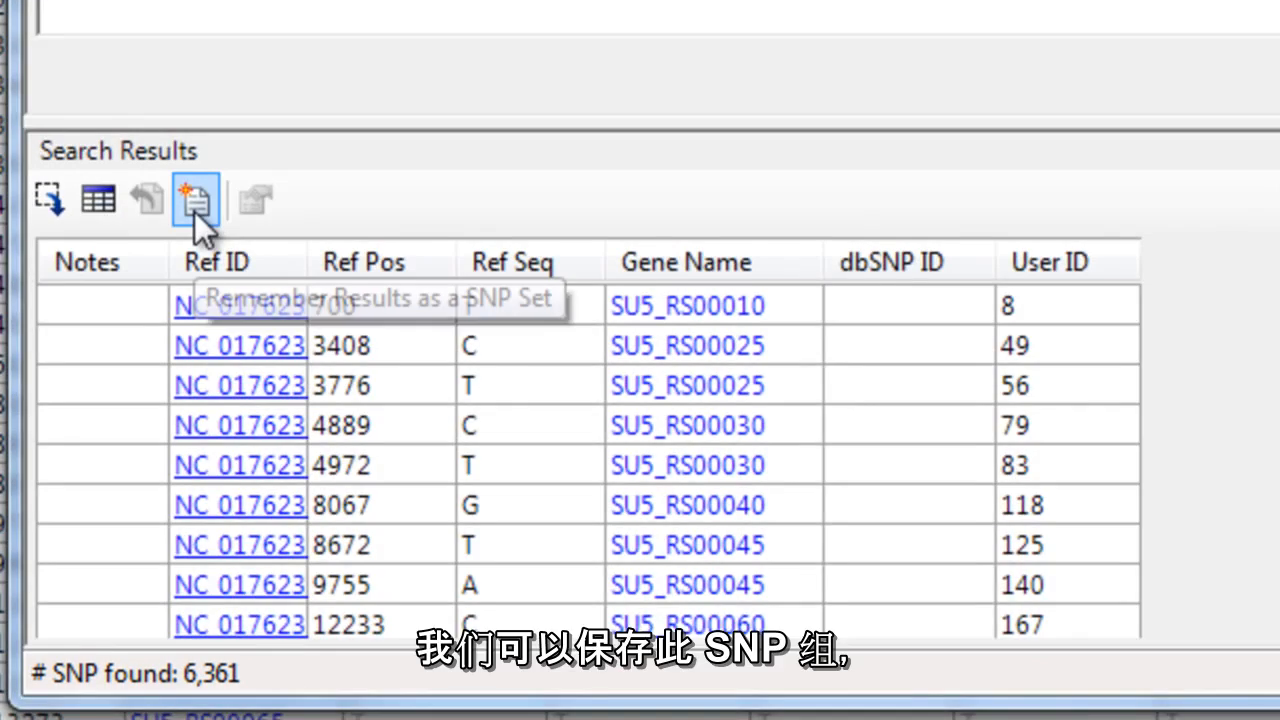
Step: Remember the search results as a SNP set named SRR1745556, reusing the experiment name from the notes
click(195, 200)
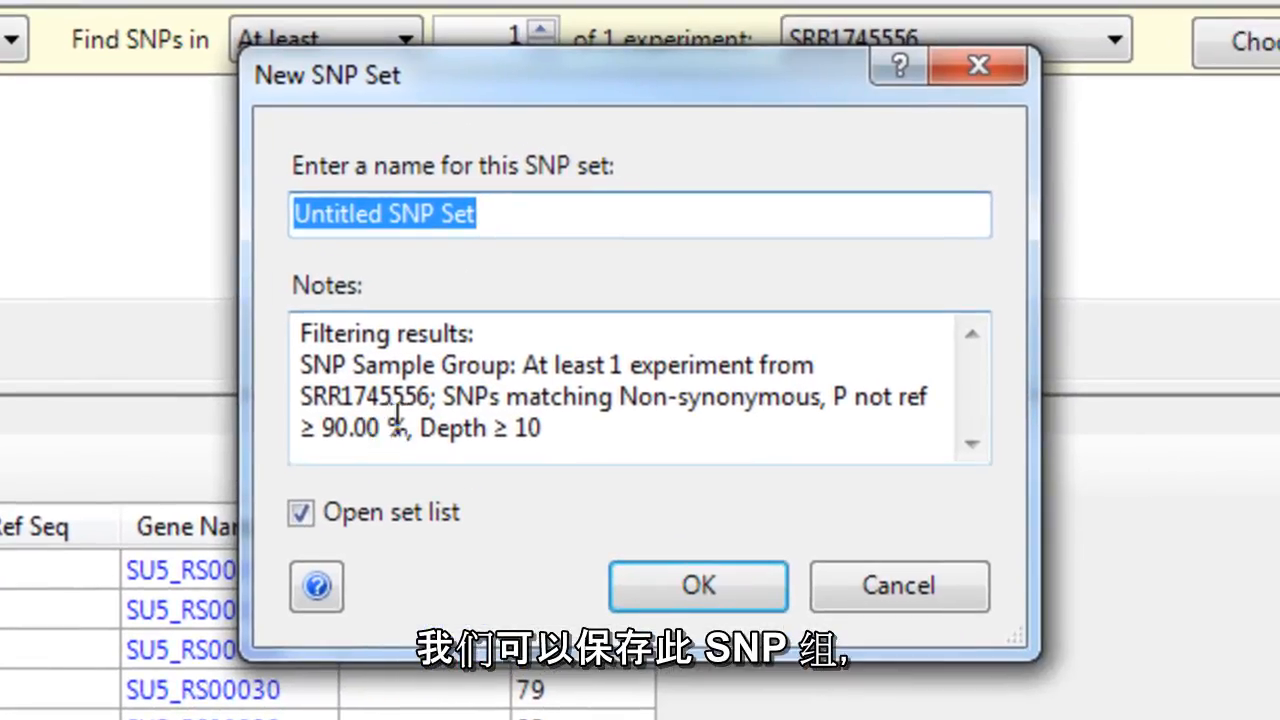
drag(431, 396, 227, 393)
key(ctrl+c)
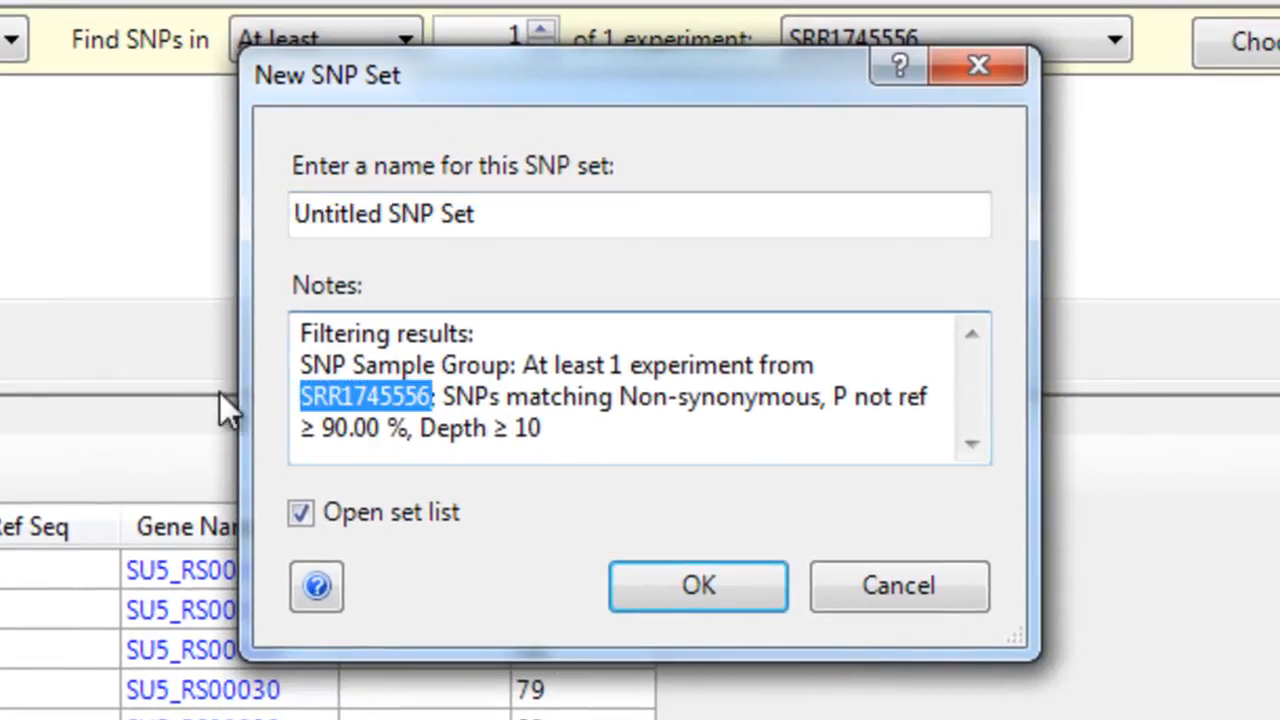
drag(506, 220, 117, 180)
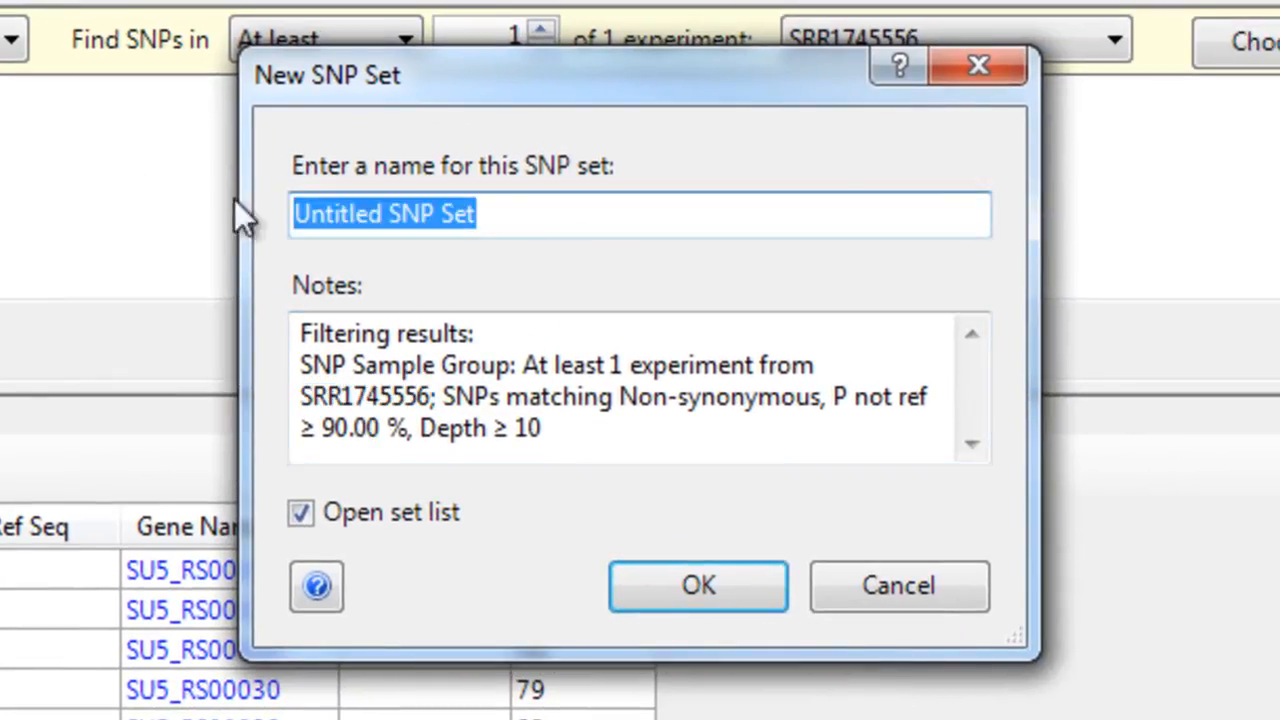
key(ctrl+v)
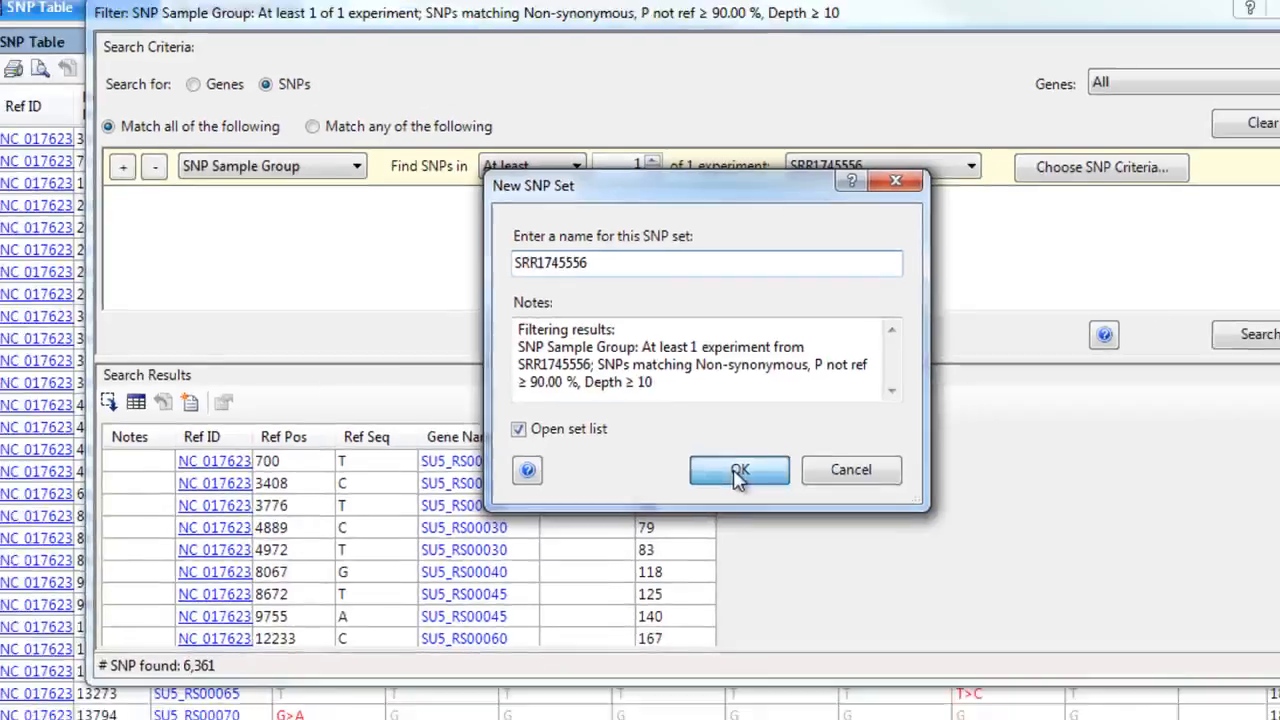
click(738, 477)
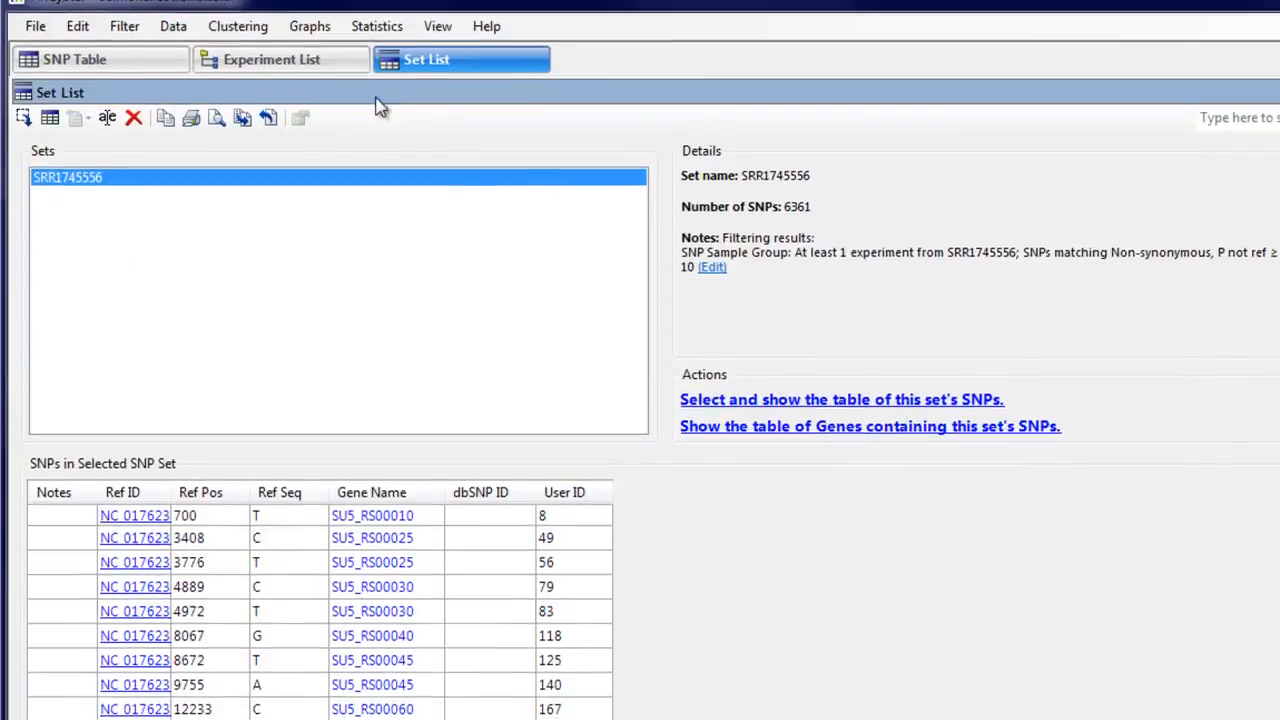
Step: Repeat the filter on all SNPs for experiment SRR2075188 only and remember the results as a SNP set
click(125, 48)
click(140, 100)
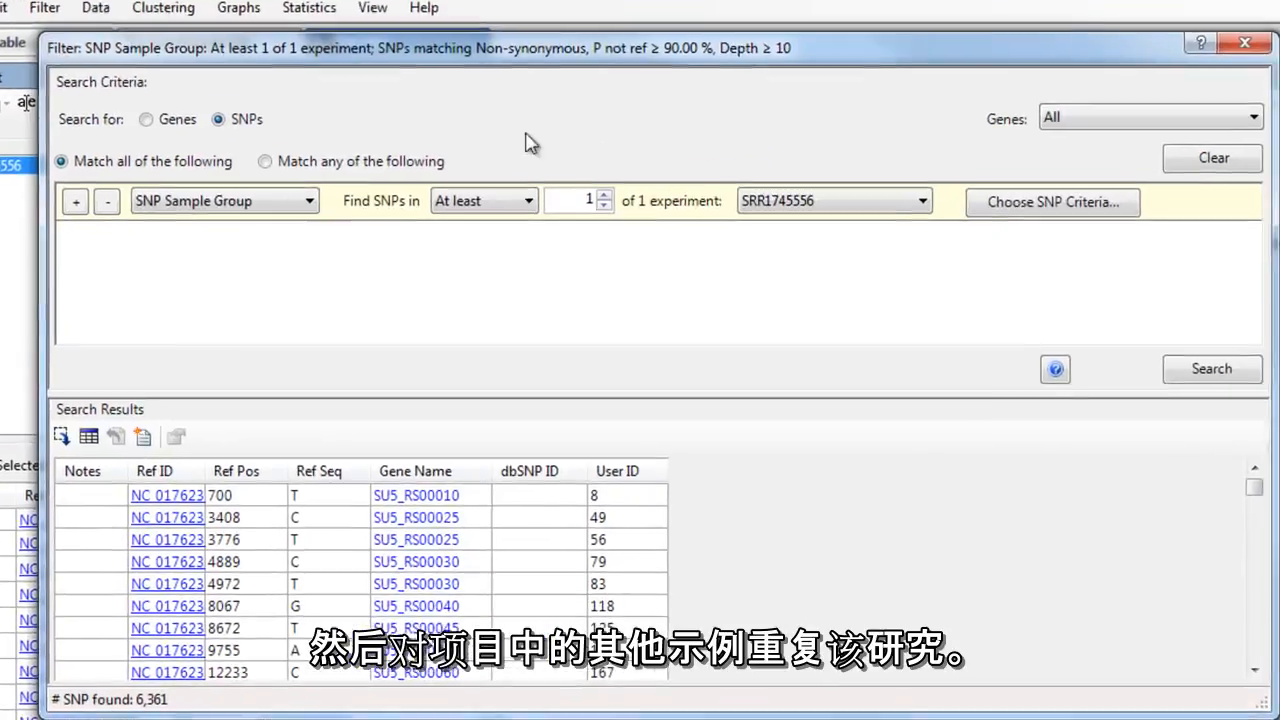
click(905, 185)
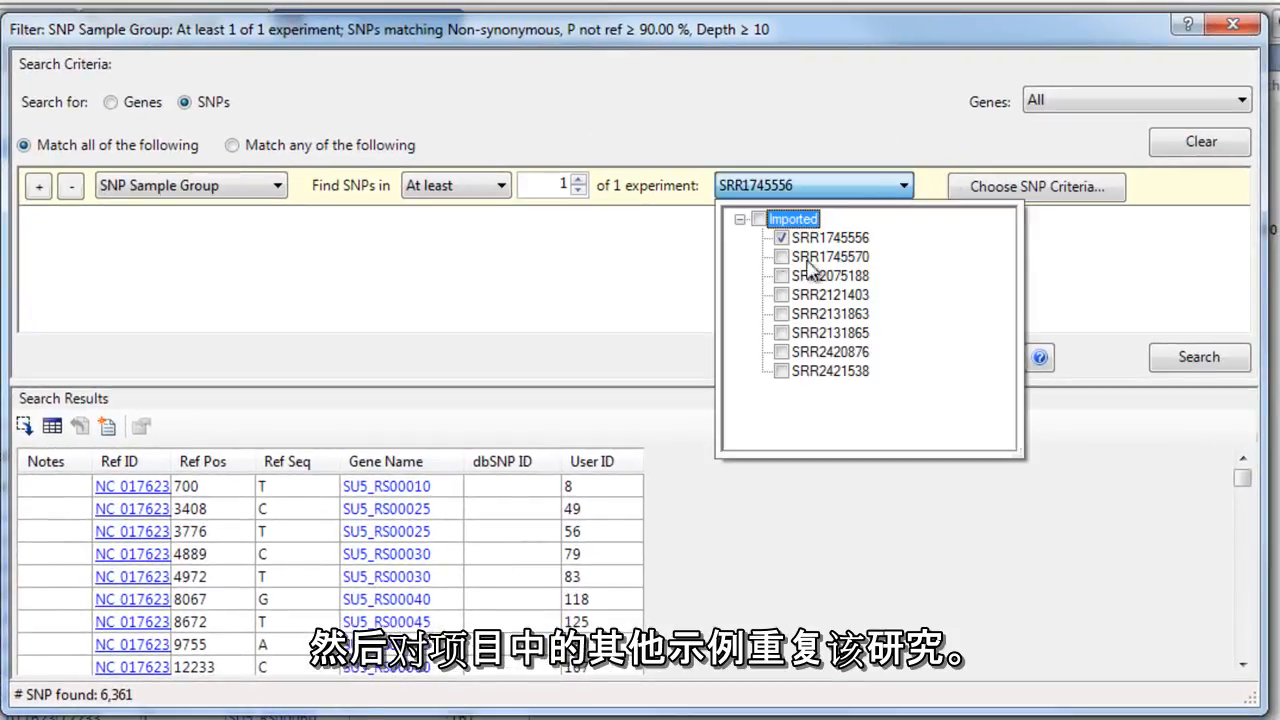
click(782, 240)
click(782, 276)
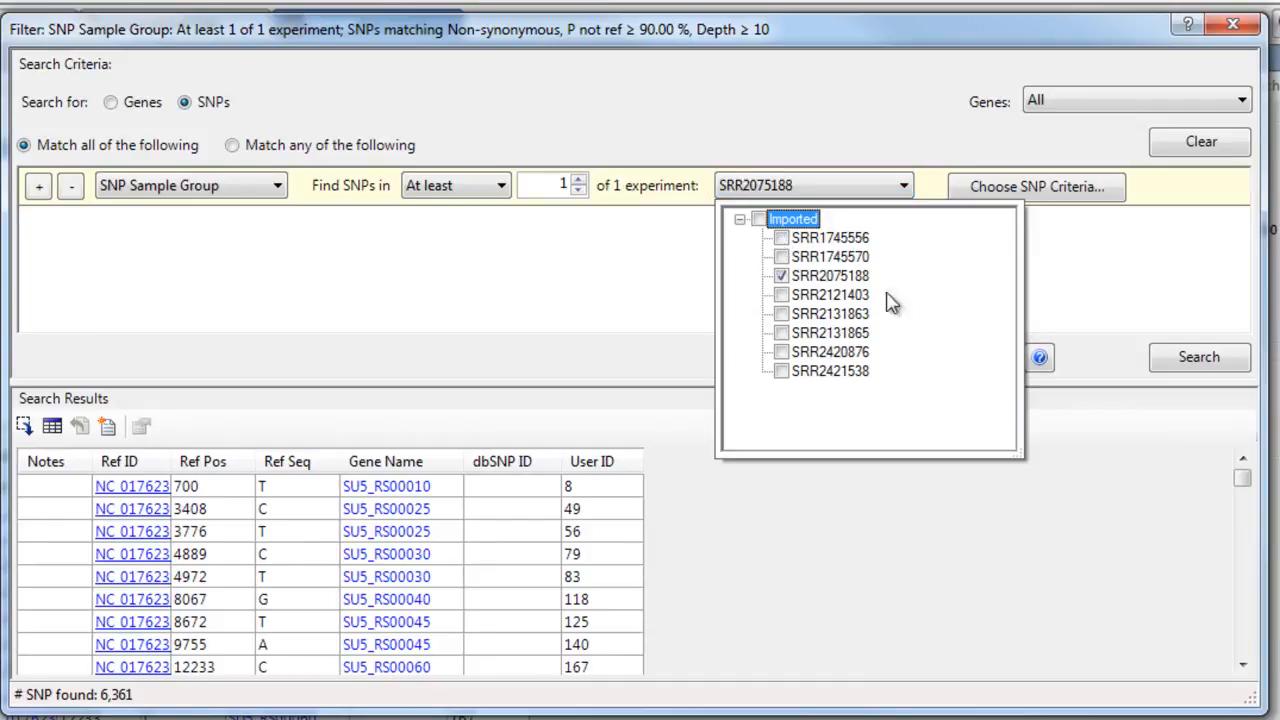
click(1180, 365)
click(110, 426)
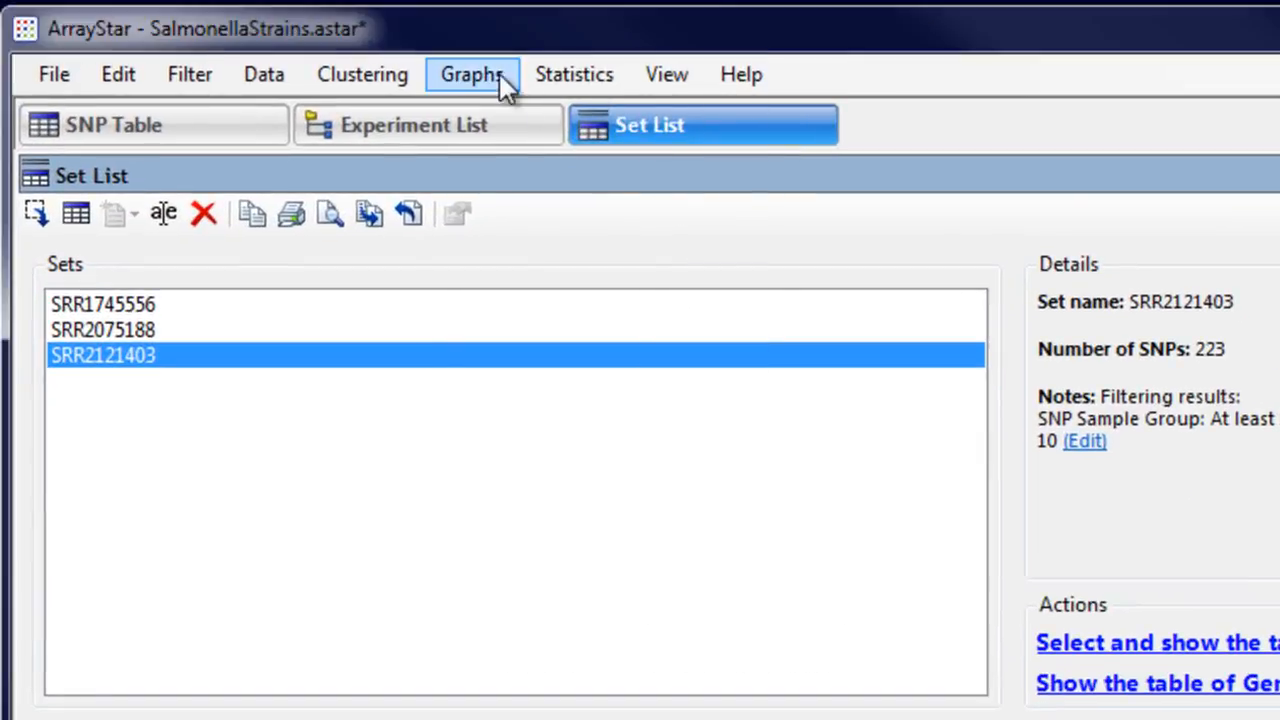
Step: Compare the SRR1745556, SRR2075188 and SRR2121403 SNP sets in a Venn diagram drawn as overlapping circles
click(500, 74)
click(527, 225)
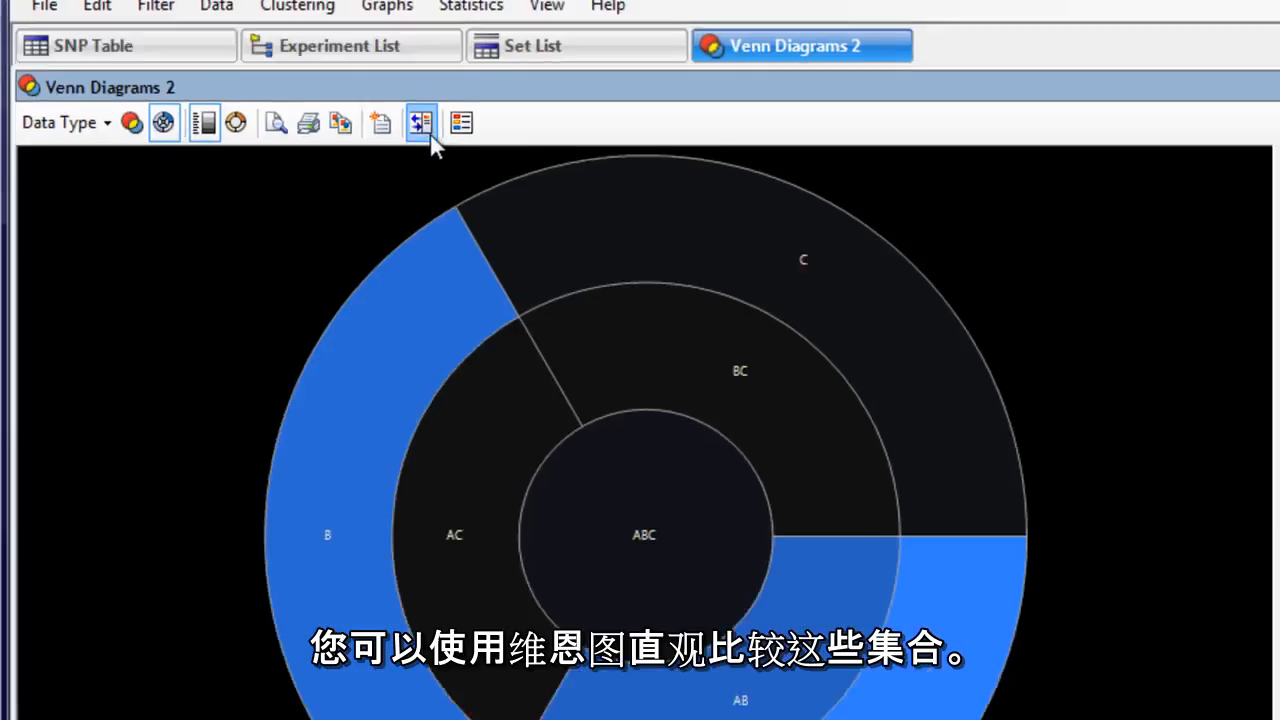
click(144, 213)
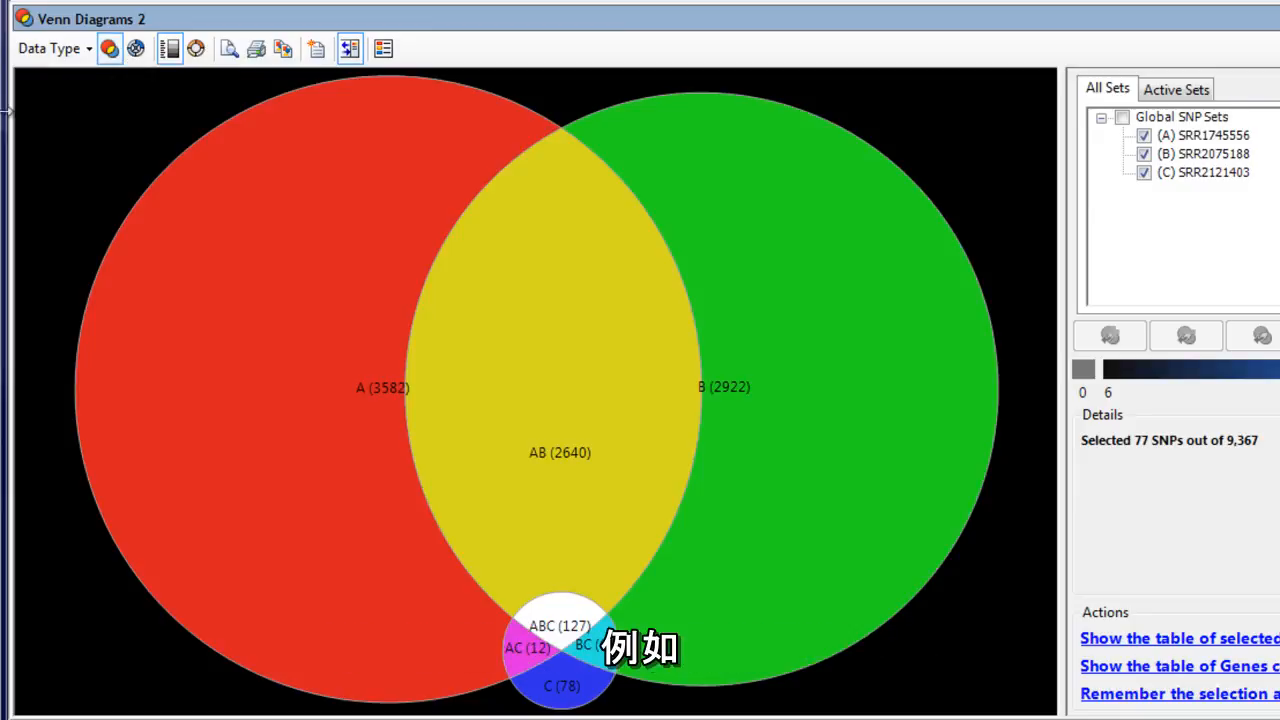
Step: Select the SNPs found only in SRR2121403 in the Venn diagram and show them in the SNP Table
click(567, 697)
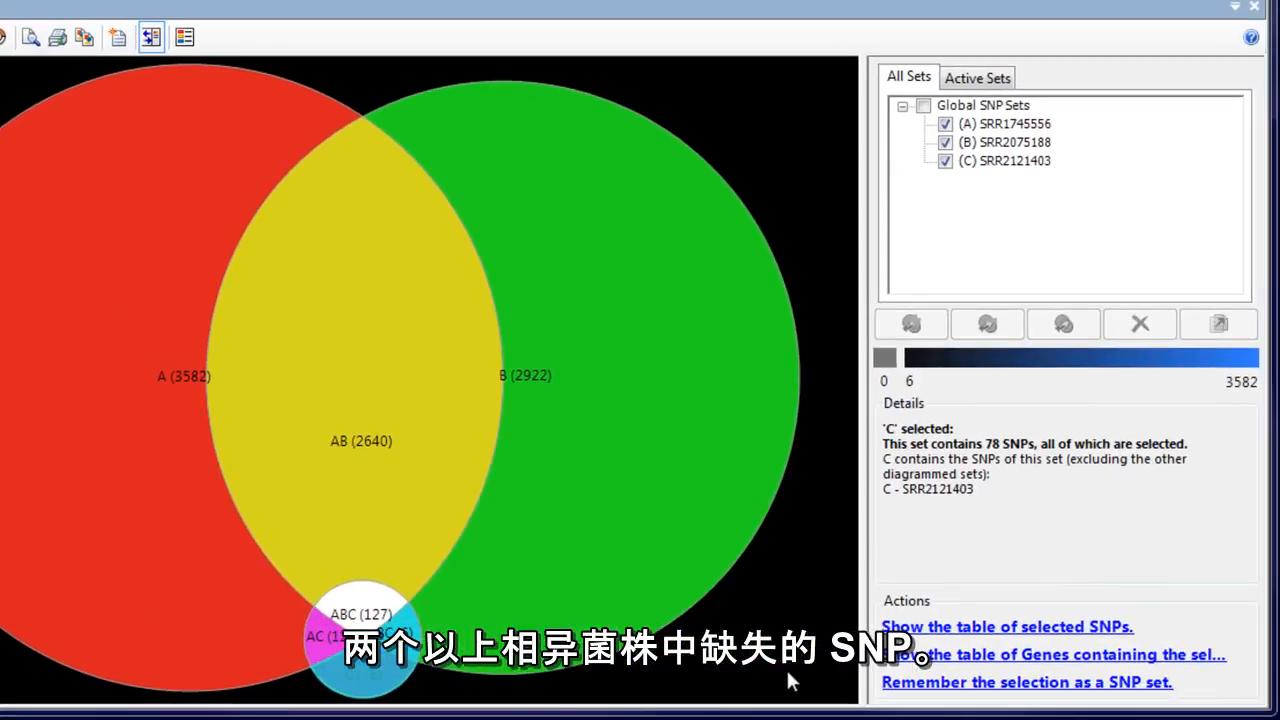
click(910, 630)
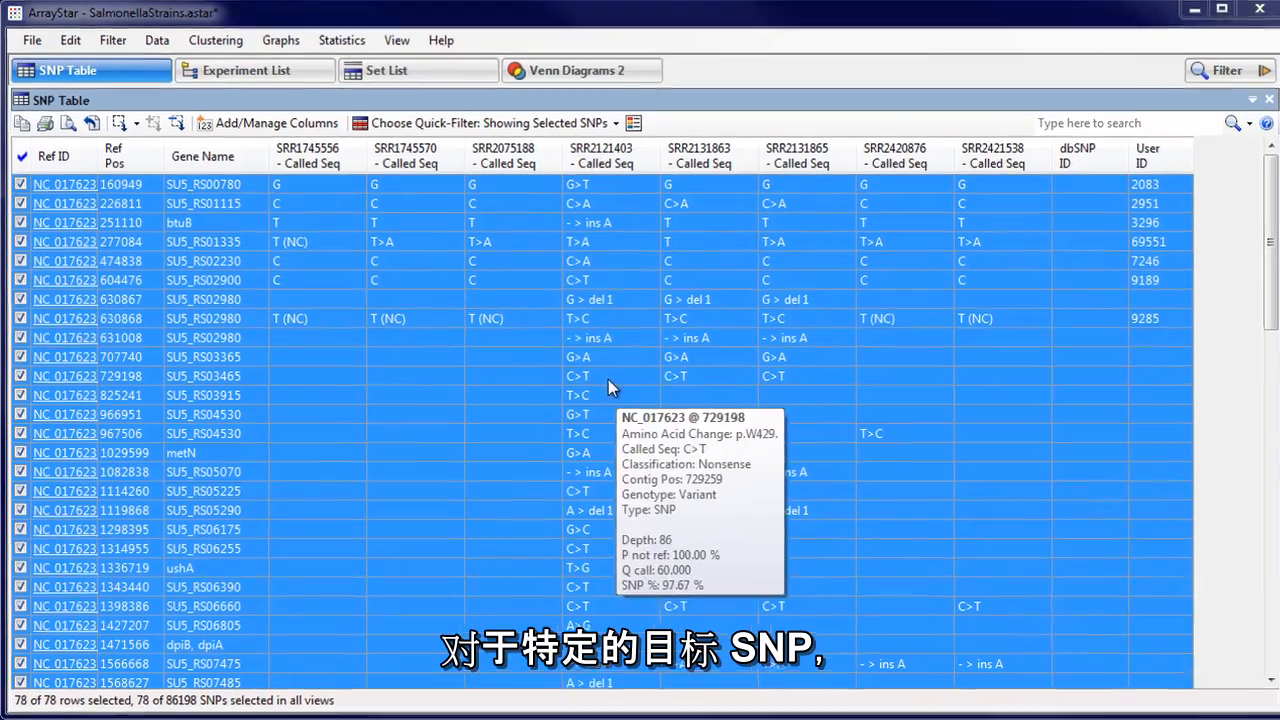
Step: Send the SNP at reference position 825241 to SeqMan Pro for experiment SRR2121403 and examine its aligned reads
click(612, 395)
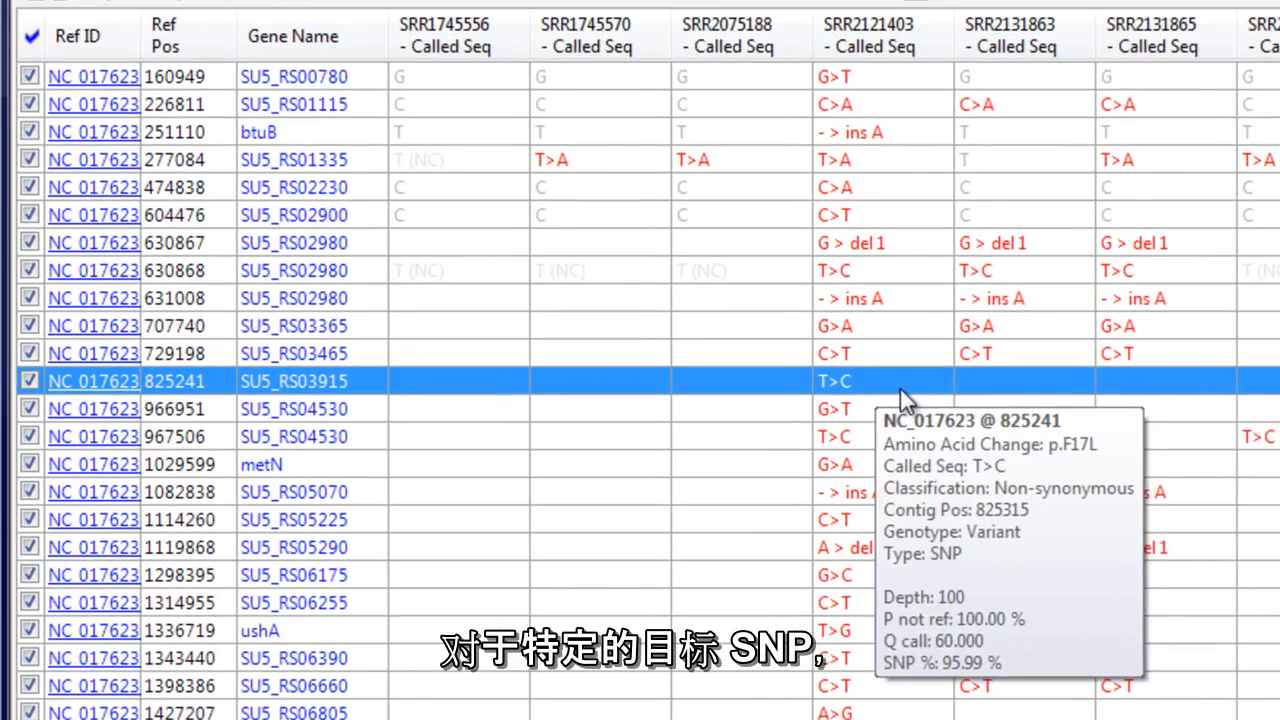
right_click(900, 388)
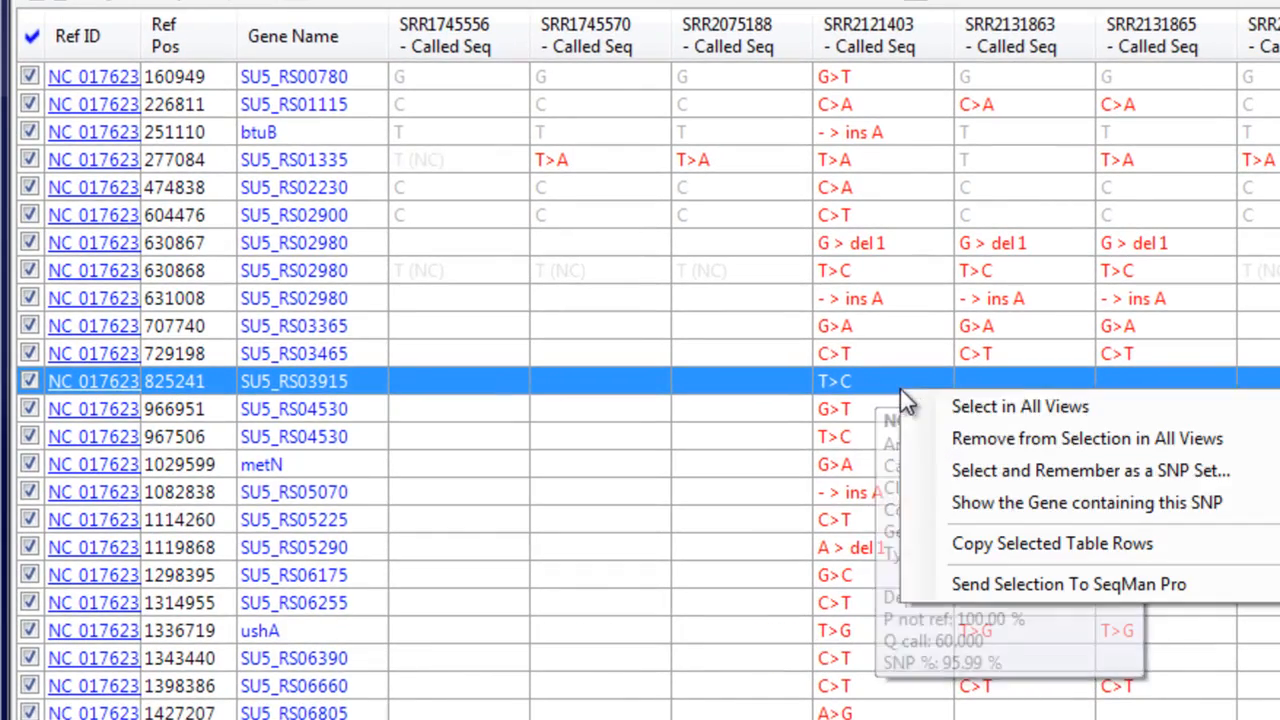
click(1003, 586)
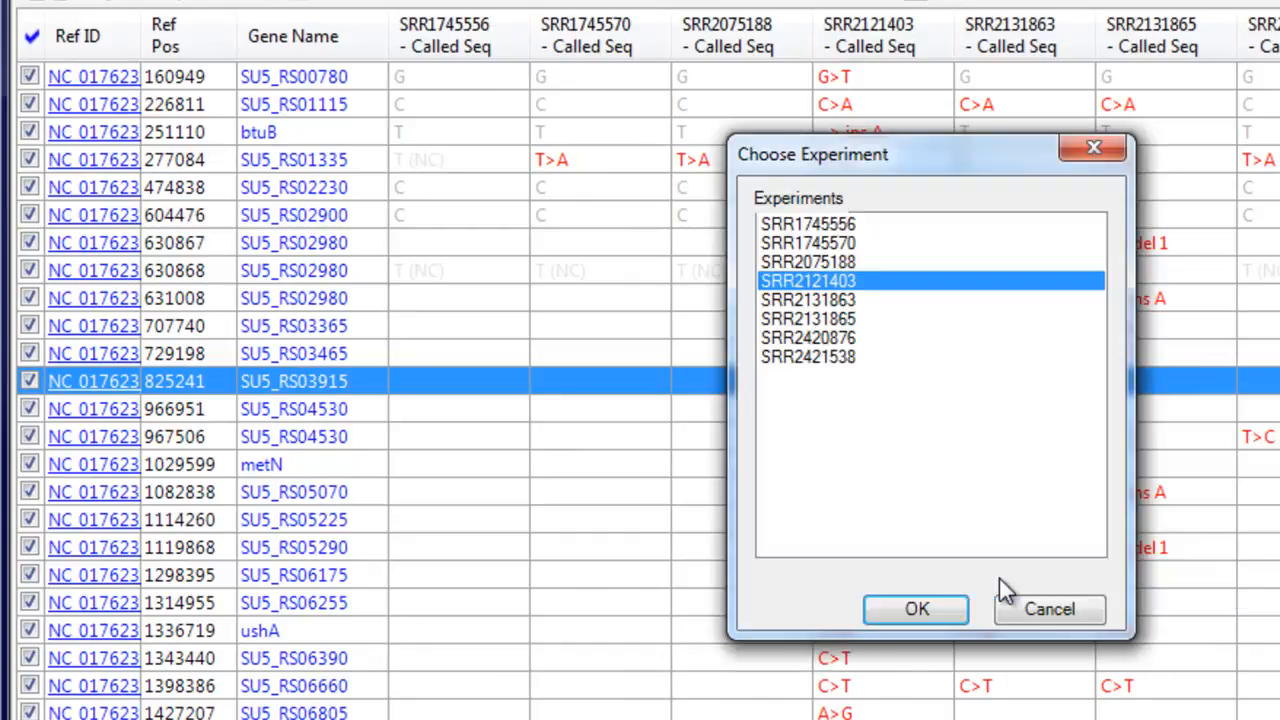
click(918, 610)
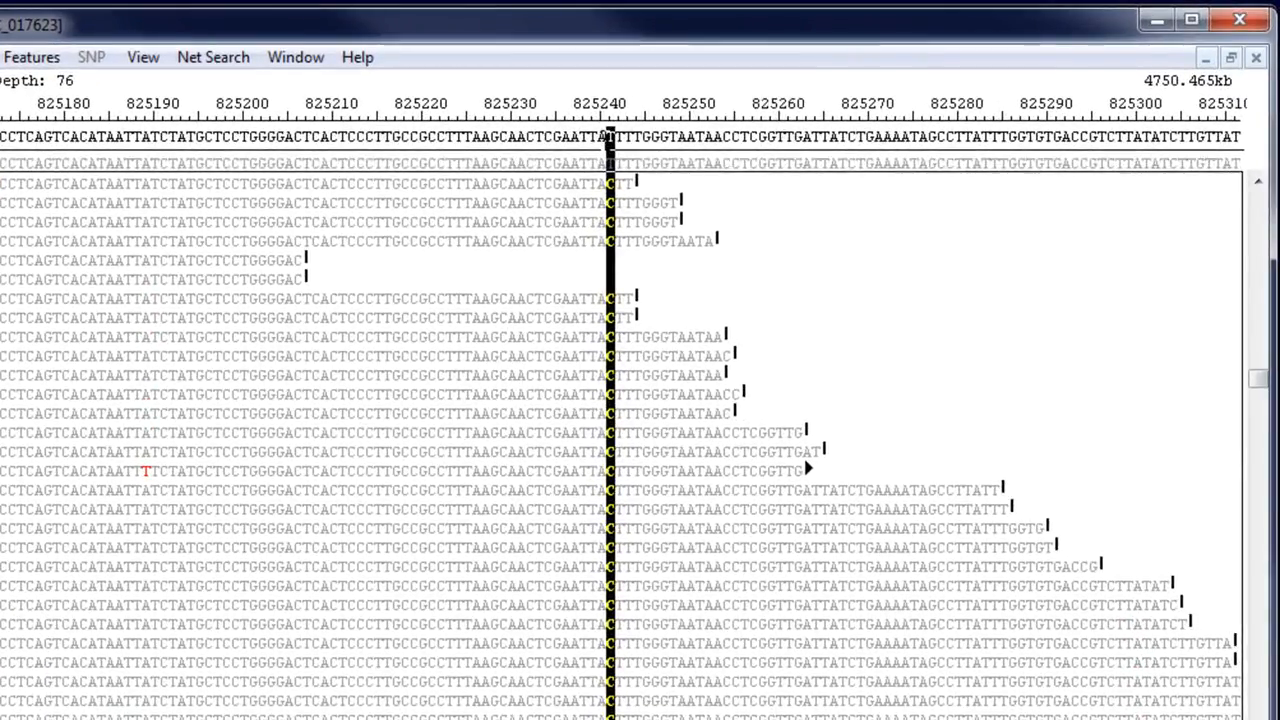
scroll(687, 393, down, 6)
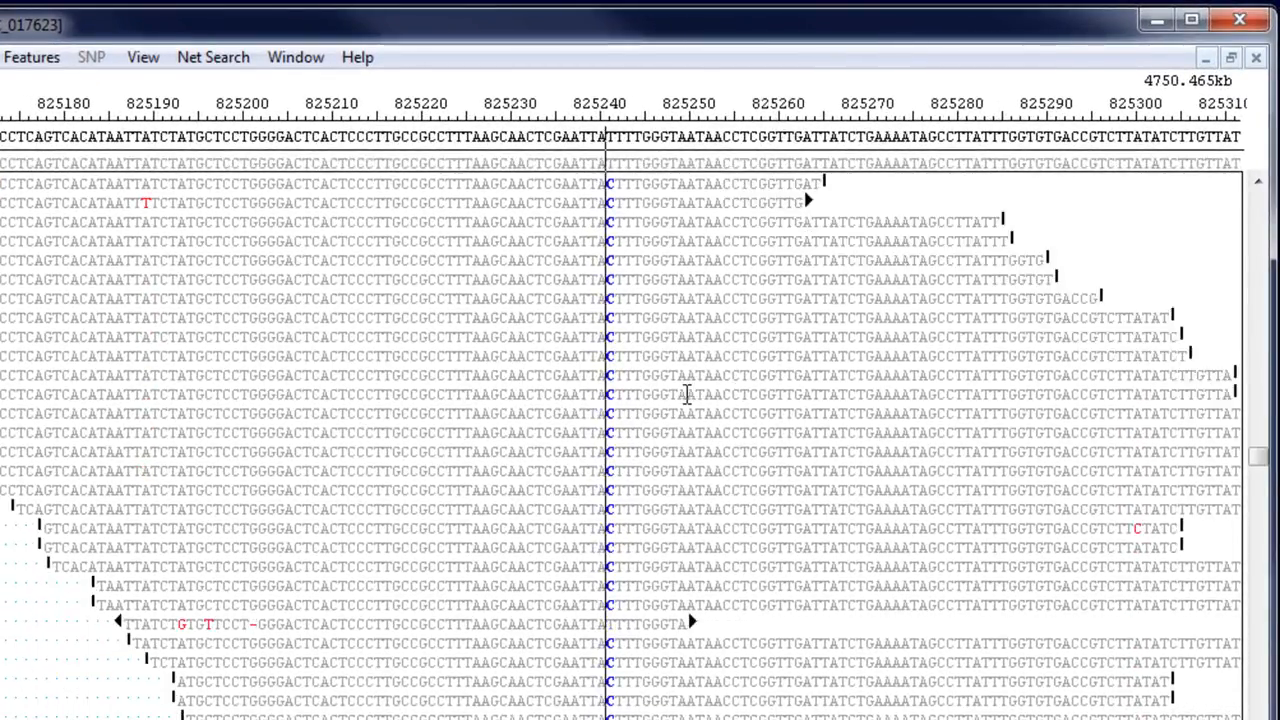
scroll(684, 395, down, 5)
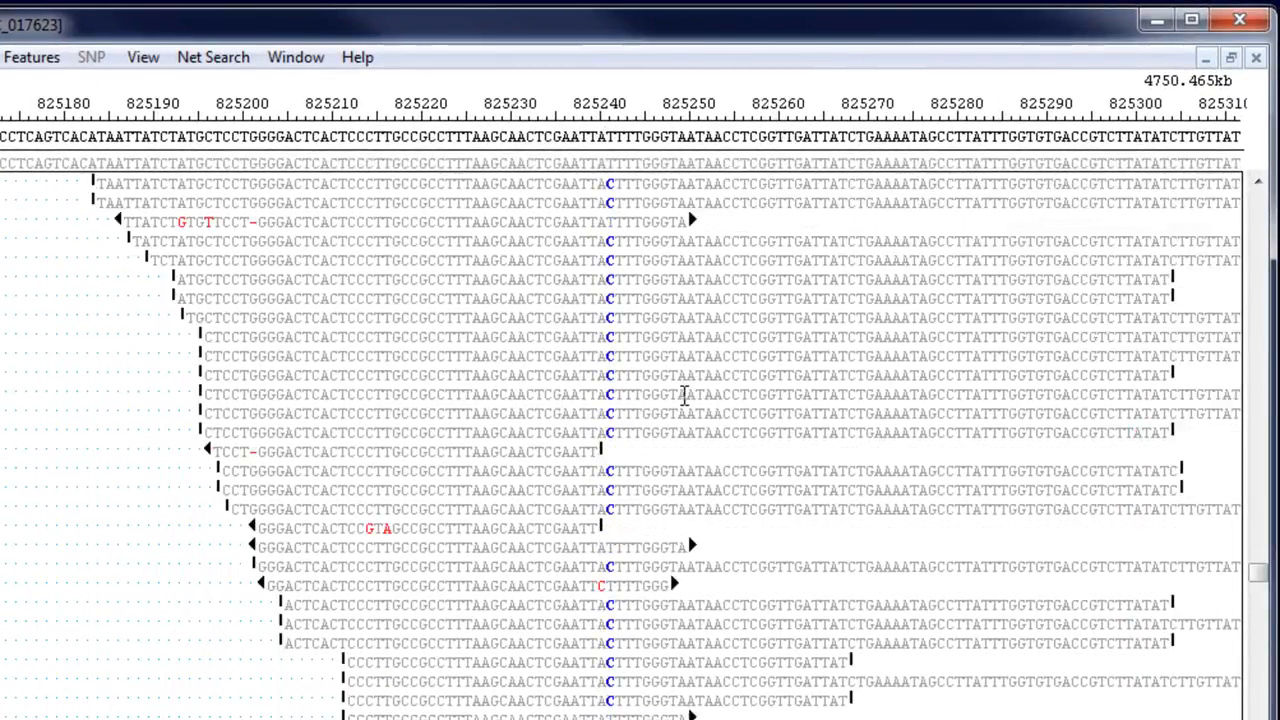